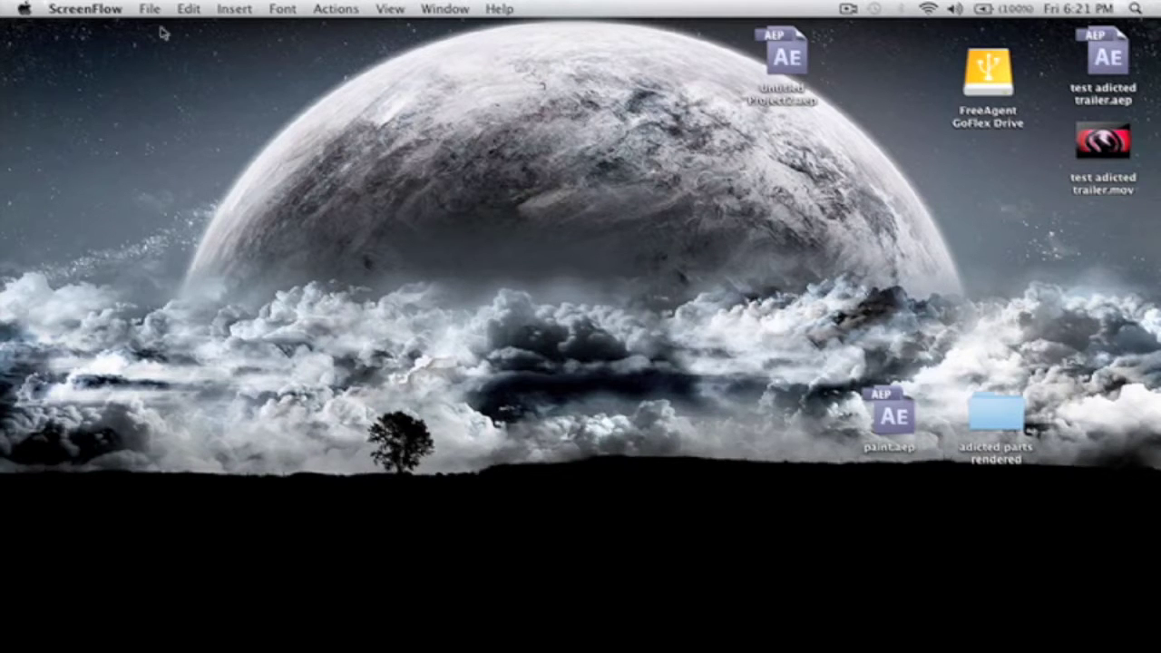
- Open the Apple menu in the menu bar
click(22, 9)
- Open the full hardware report and view Graphics/Displays, showing Intel GMA 950 with 64 MB VRAM
click(40, 29)
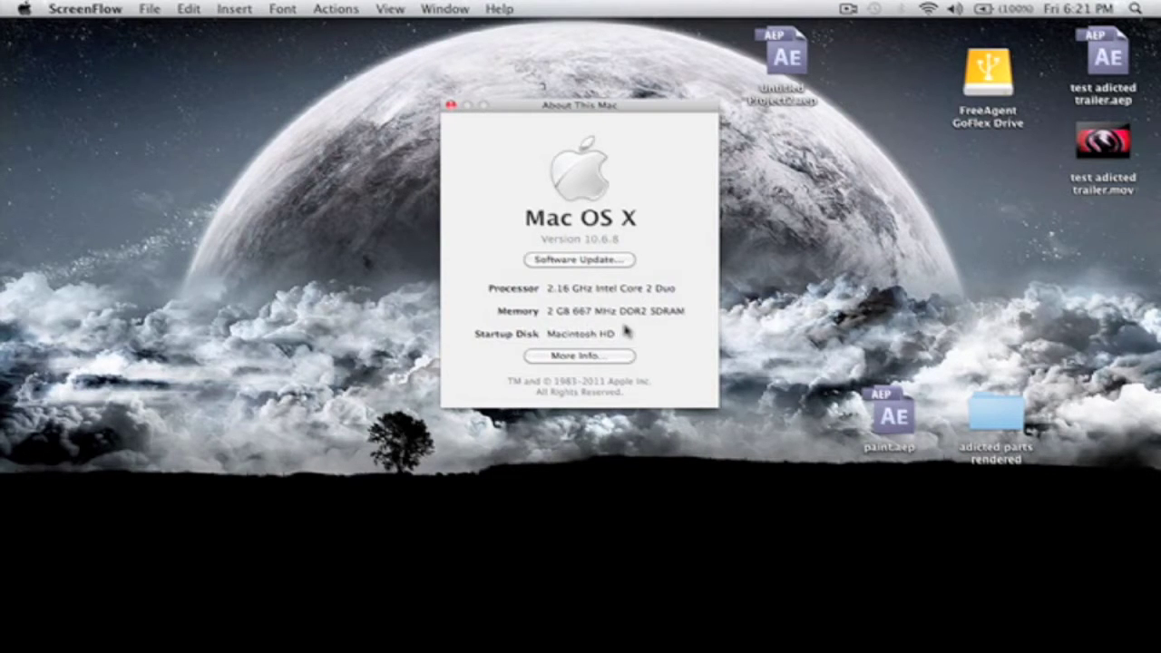
click(594, 357)
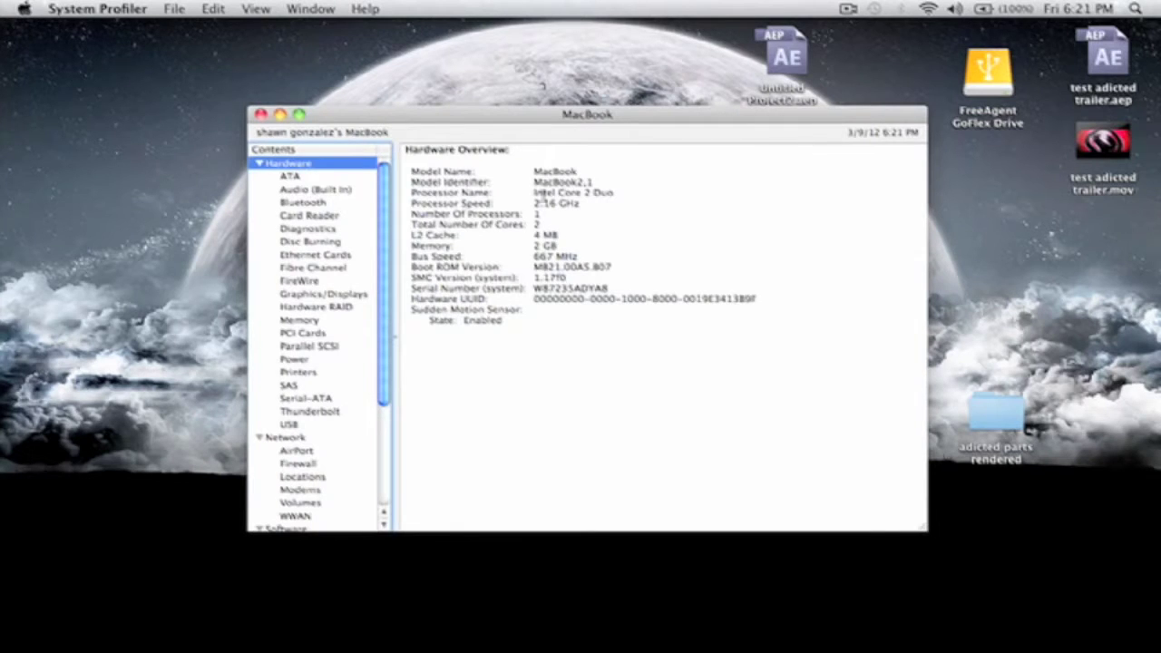
click(298, 114)
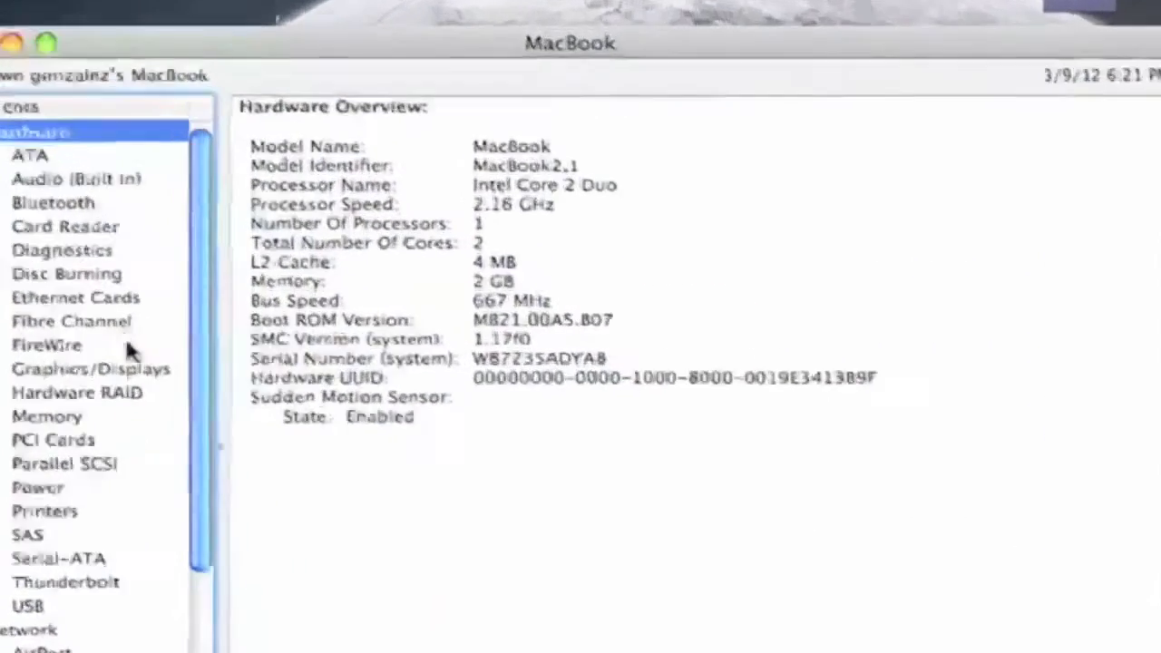
click(127, 368)
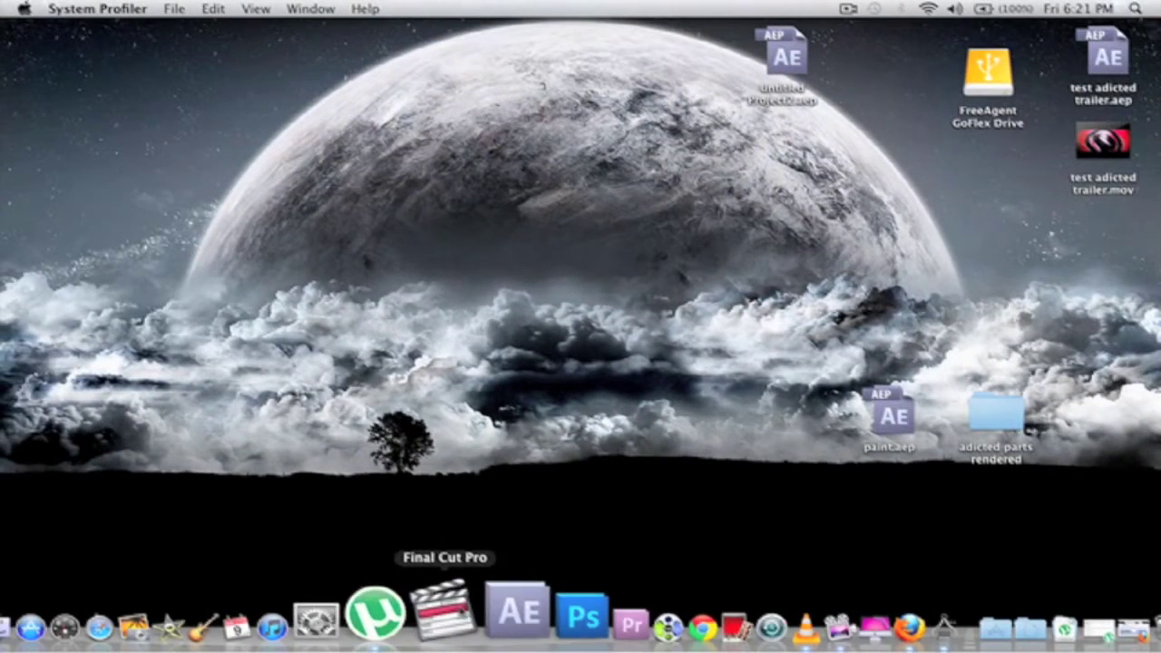
click(460, 609)
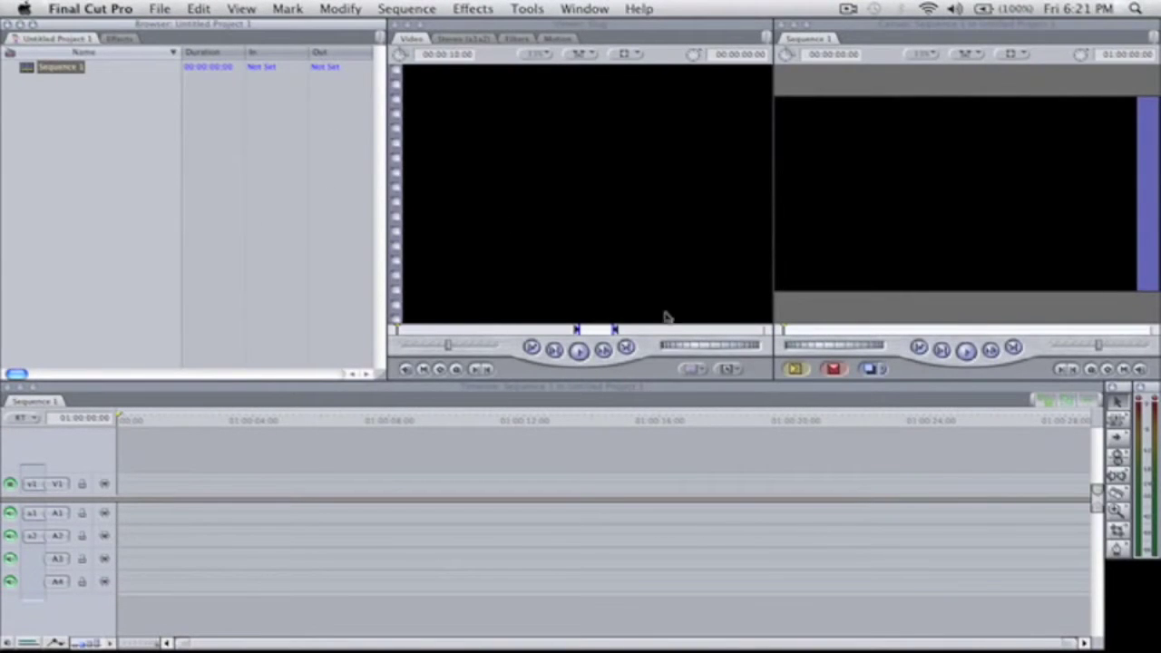
click(71, 11)
click(86, 243)
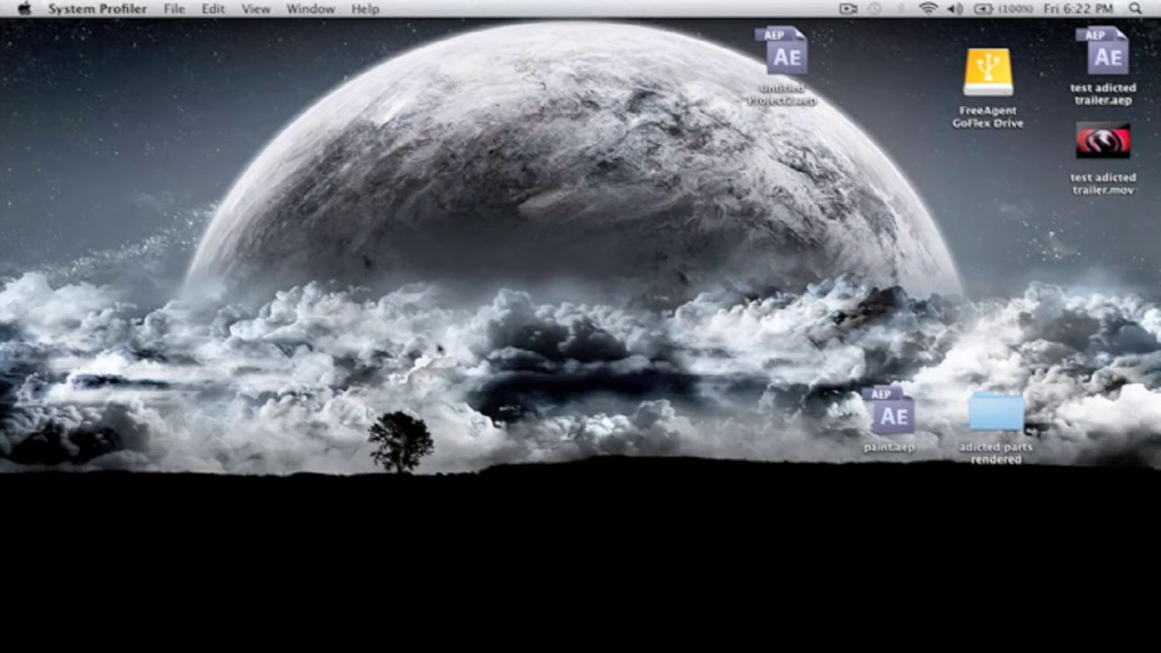
- Open a Finder window and mount Final Cut Studio Install.toast from the FCP7 folder
mouse_move(194, 617)
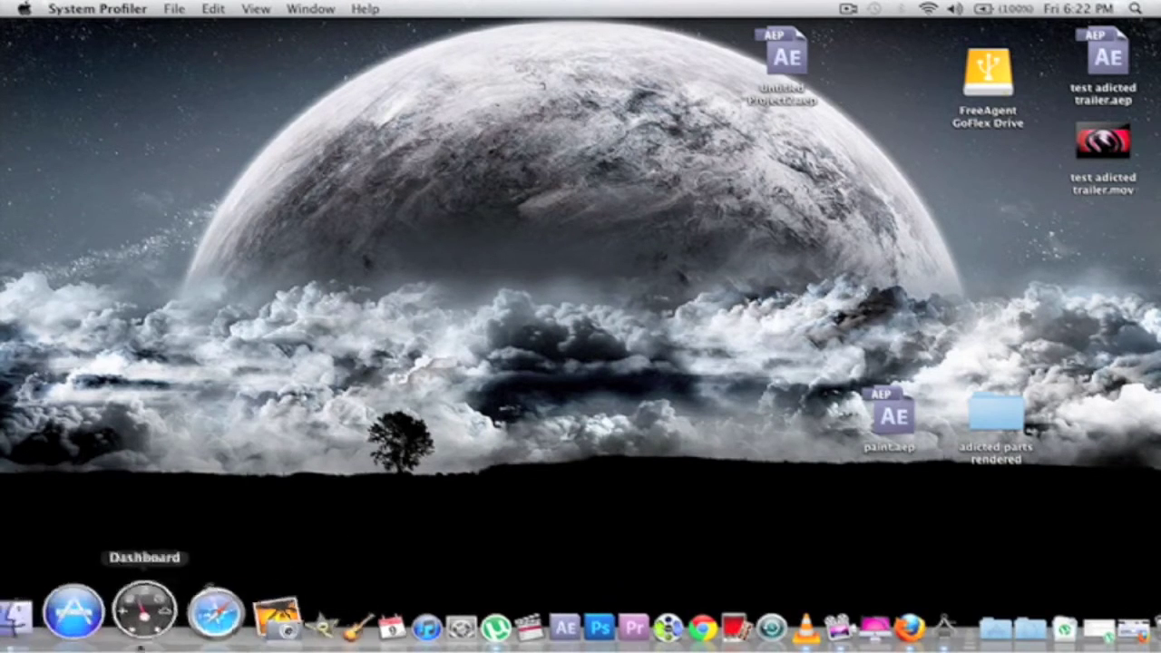
click(88, 610)
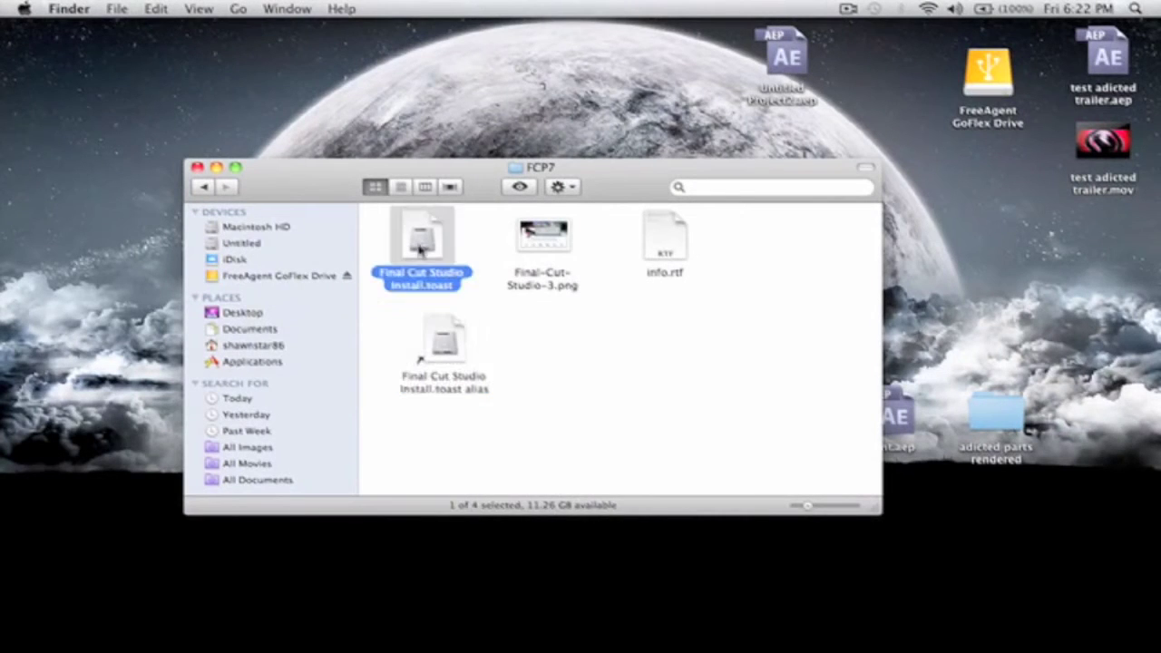
double_click(420, 252)
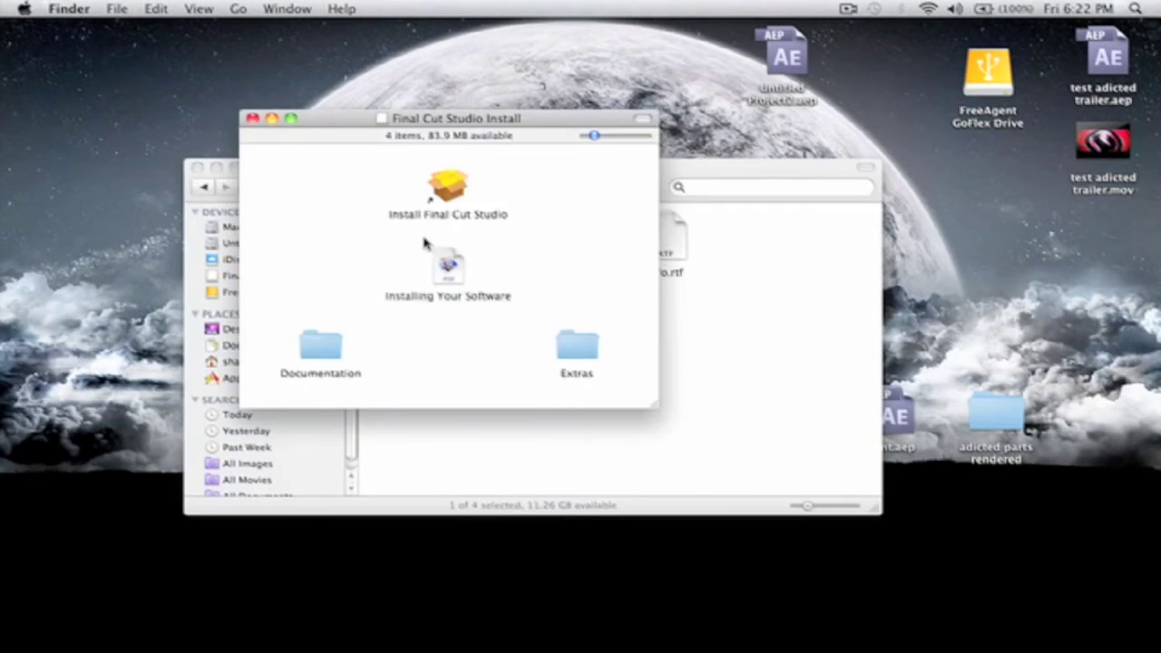
- Reposition the Final Cut Studio Install window and bring up actions for its installer item
drag(505, 115, 699, 128)
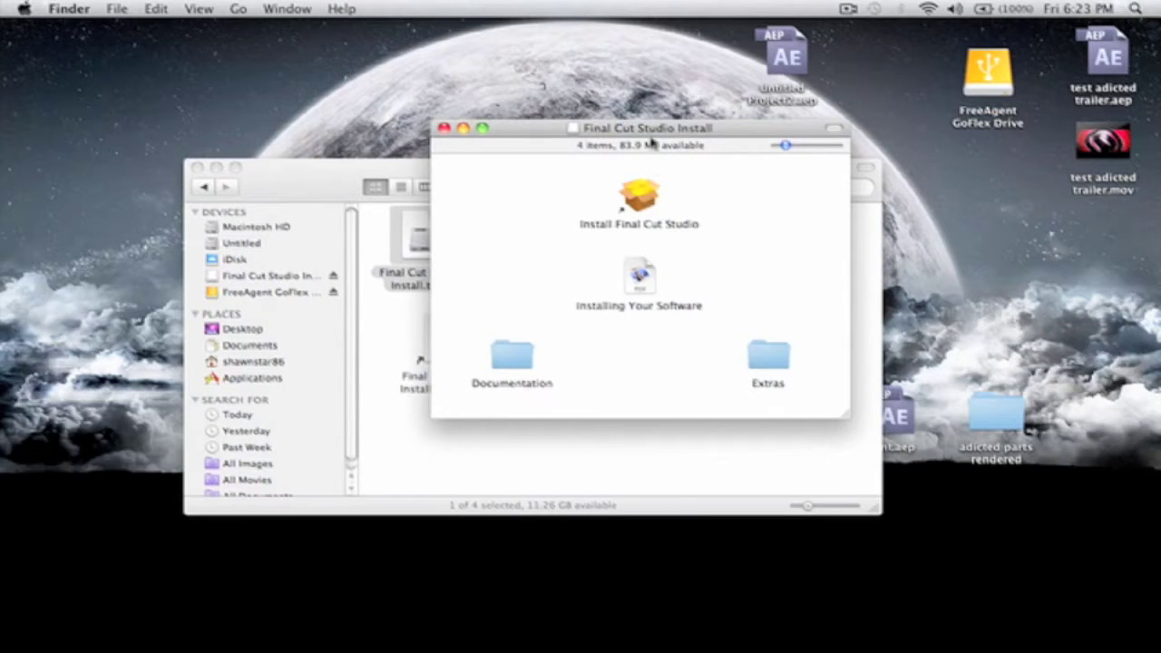
drag(651, 131, 557, 127)
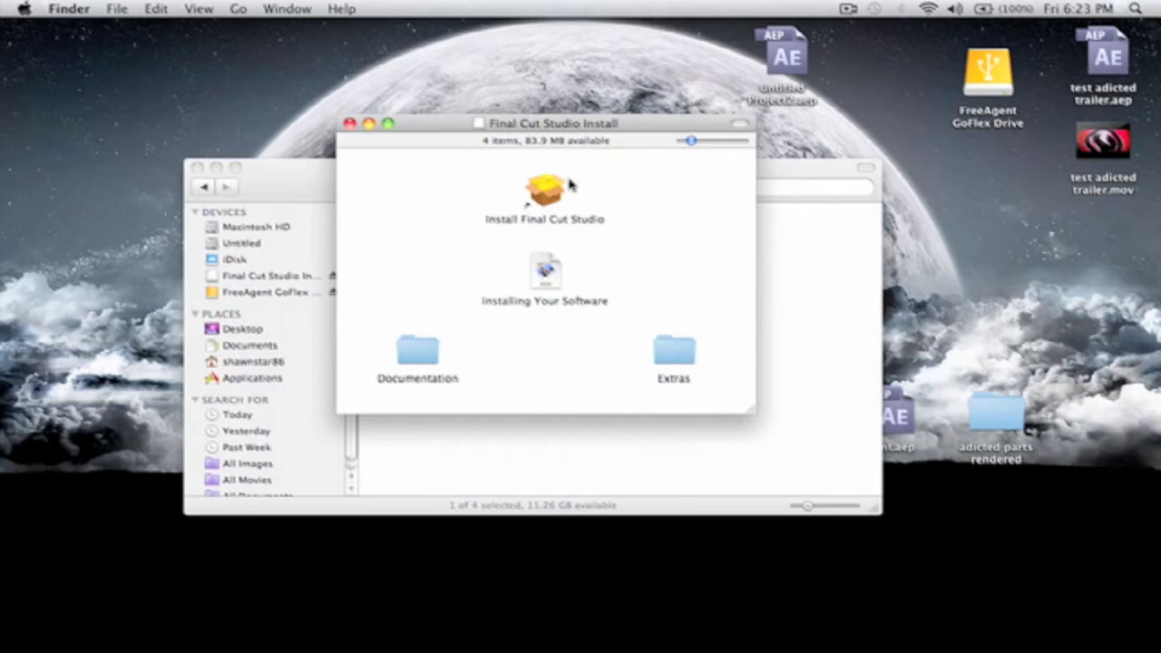
right_click(542, 191)
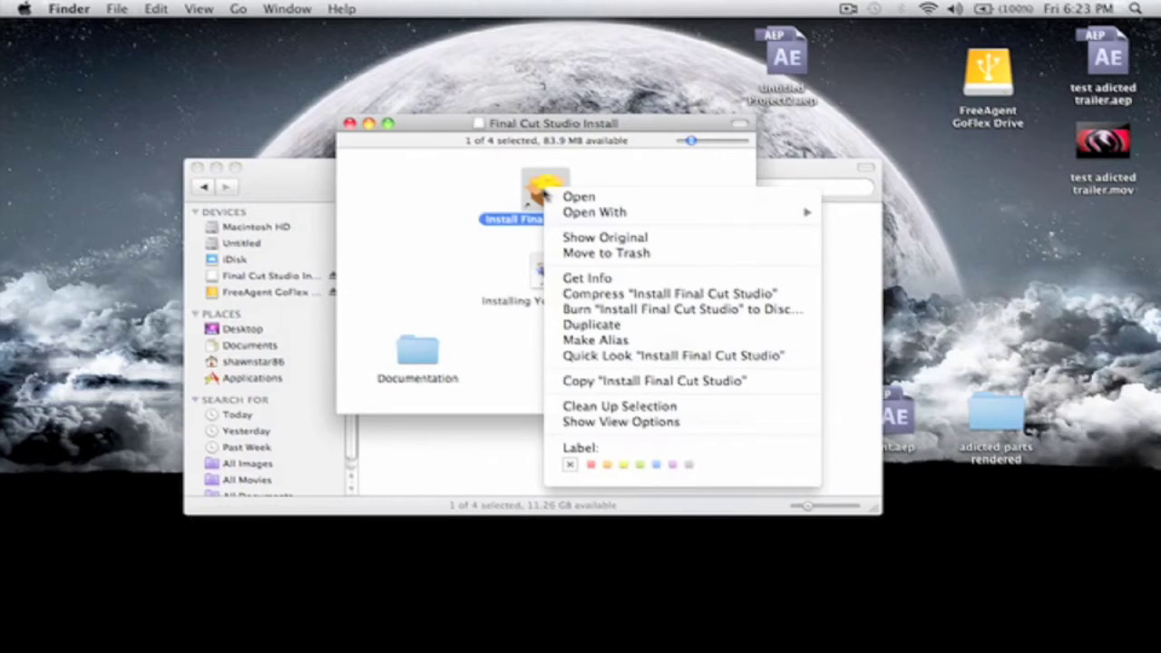
- Reveal the original installer and show FinalCutStudio.mpkg's package contents
click(590, 239)
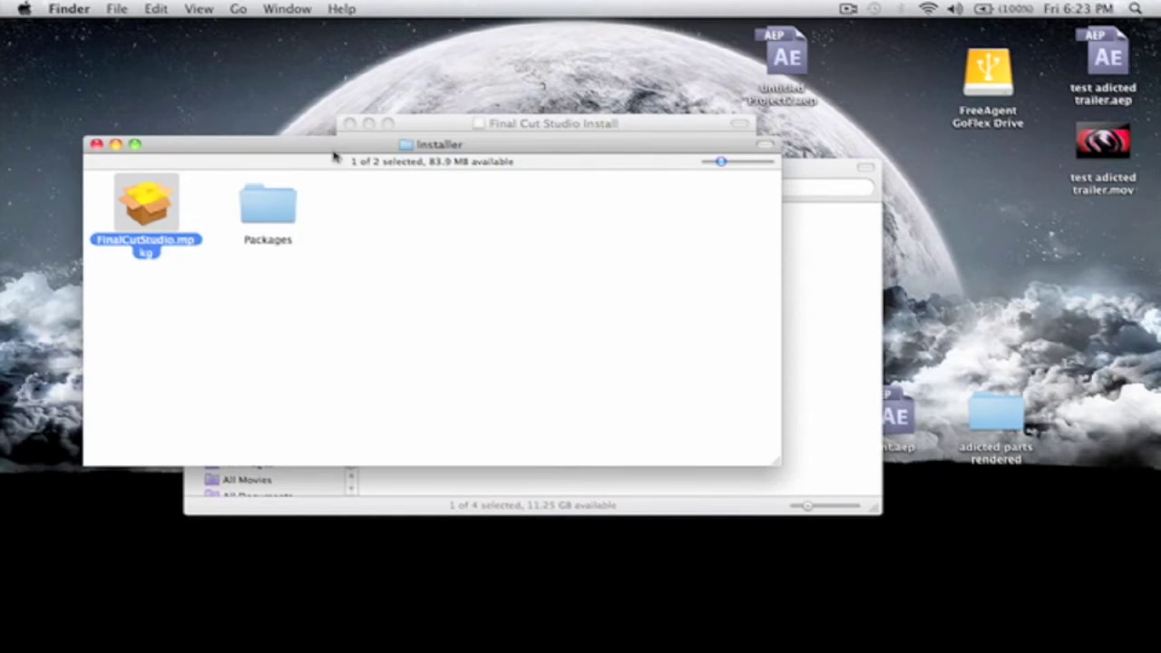
drag(328, 150, 460, 160)
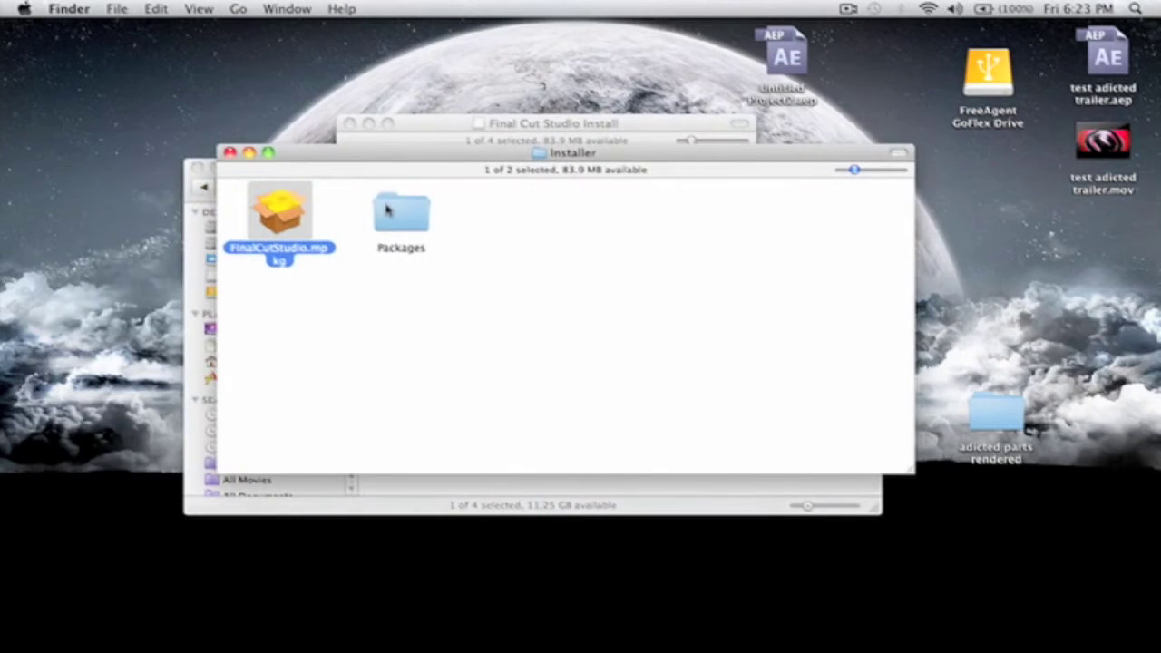
right_click(296, 218)
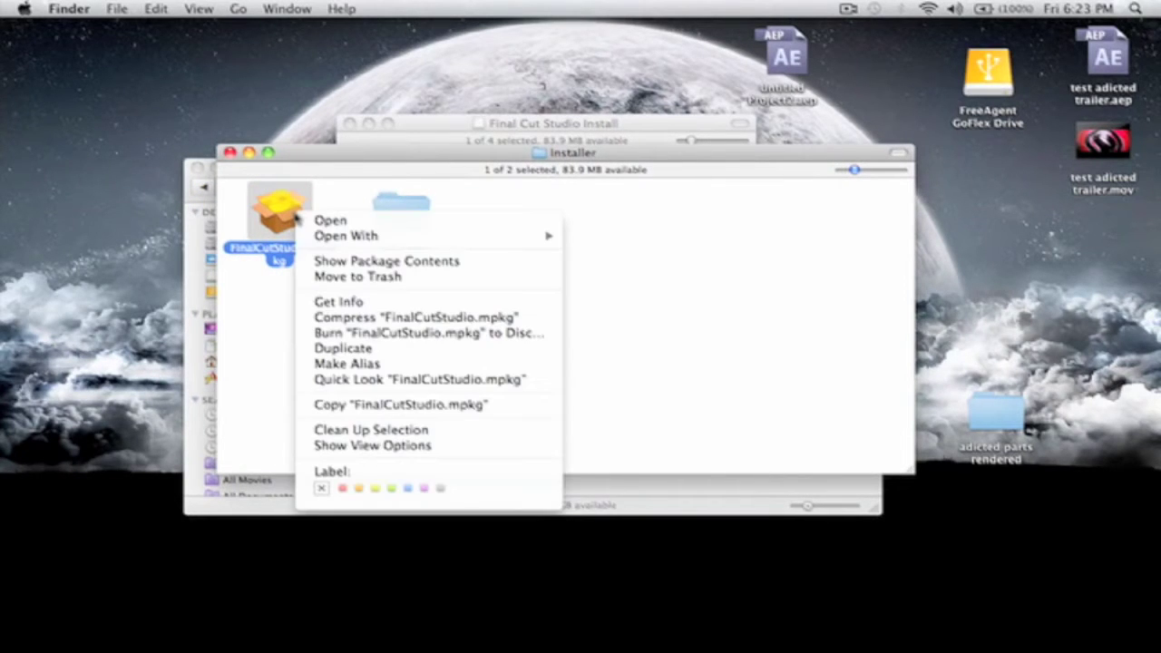
click(360, 262)
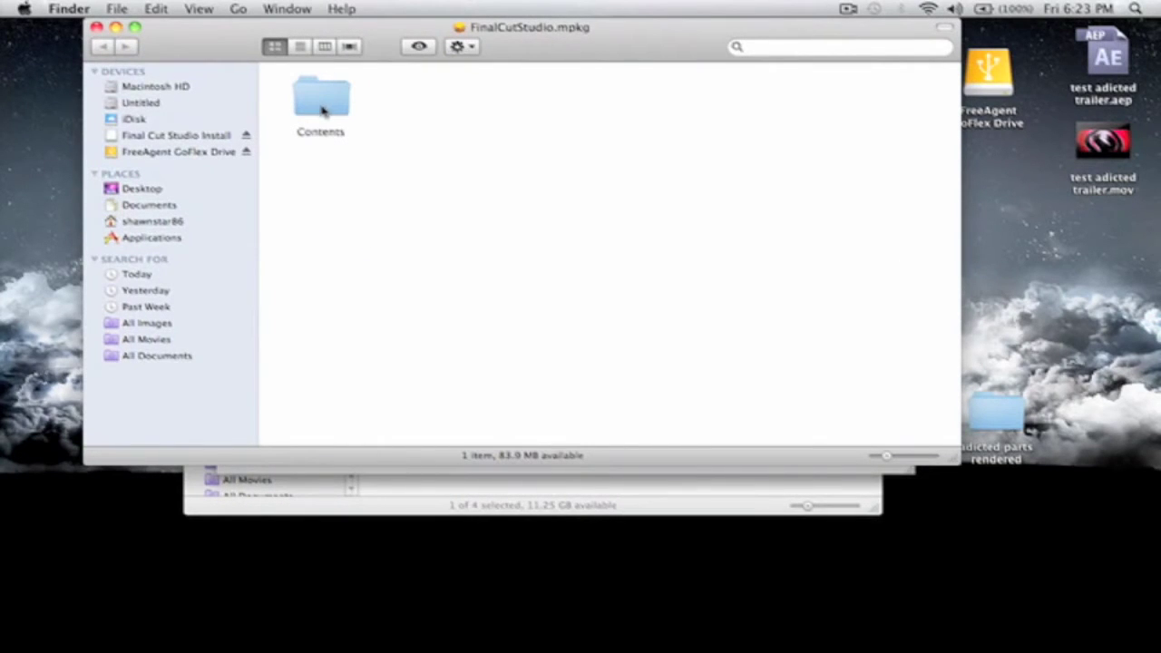
- Go into Contents, then Resources, and show Requirements Checker's package contents
double_click(322, 101)
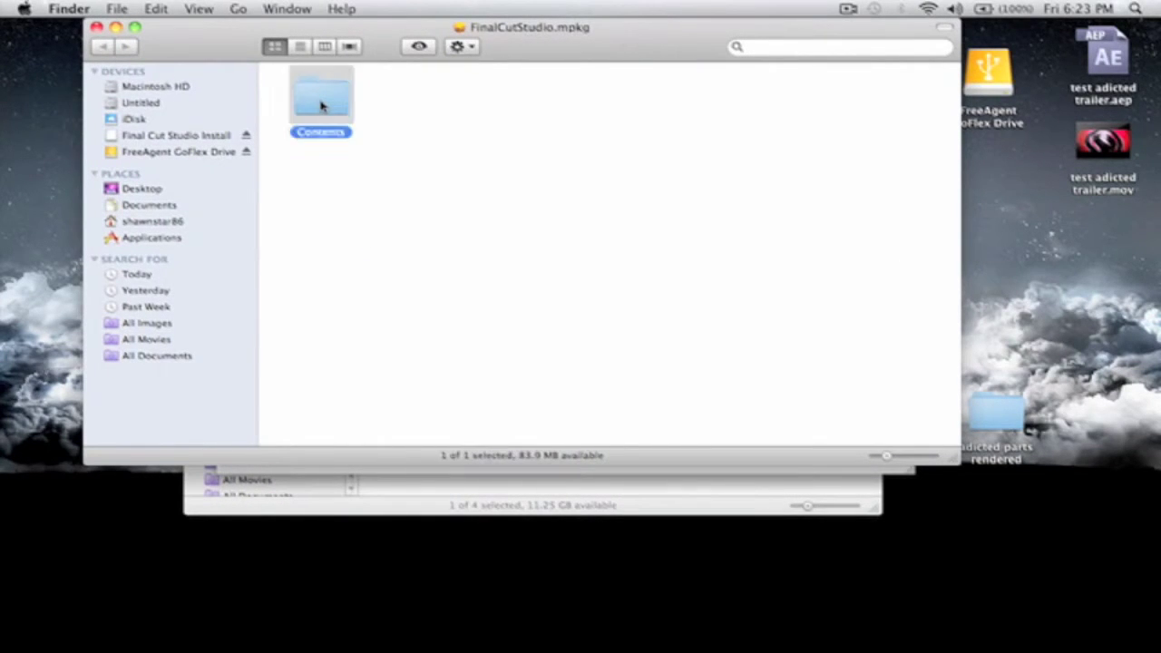
click(322, 102)
click(453, 201)
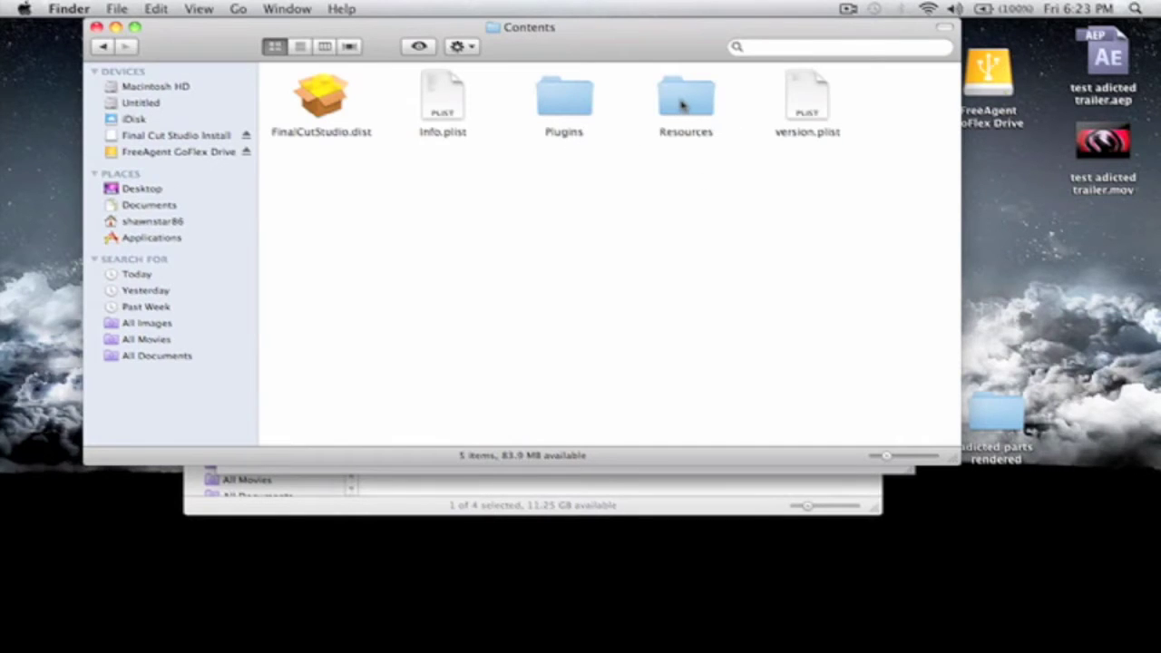
double_click(682, 106)
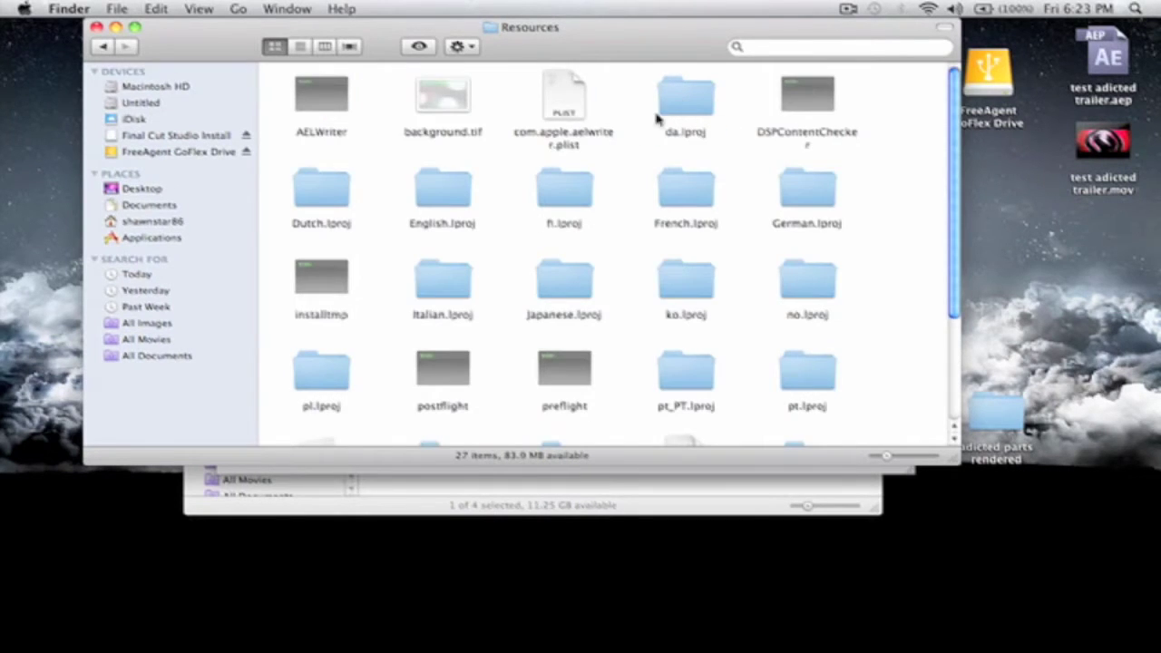
scroll(612, 148, down, 3)
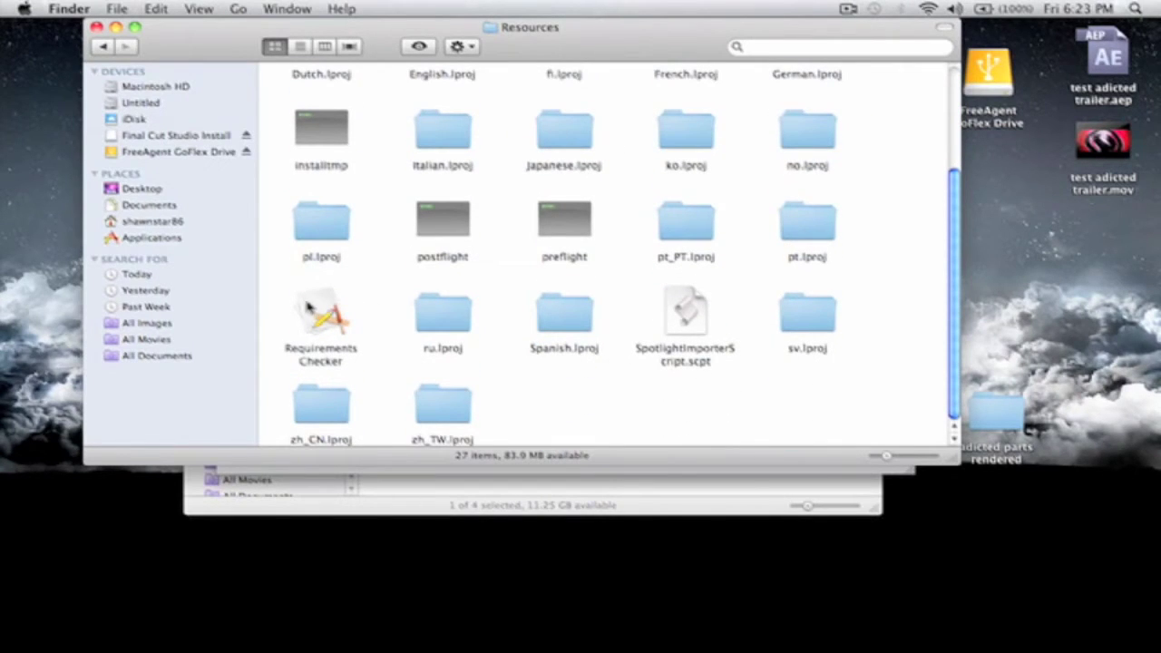
right_click(331, 333)
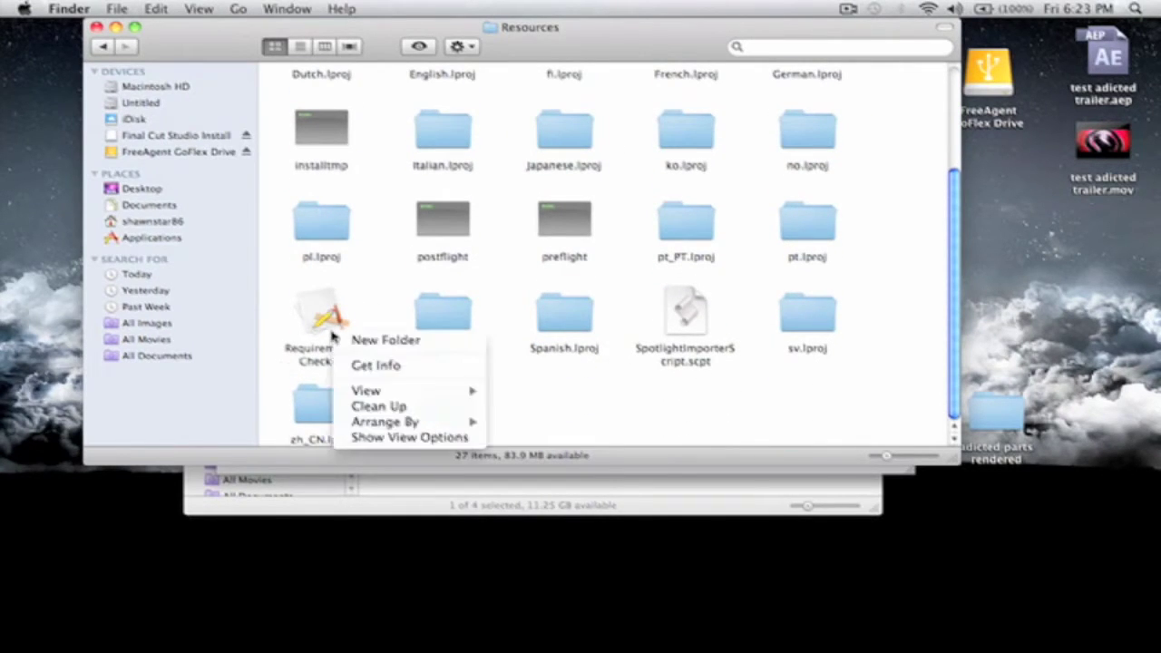
right_click(330, 315)
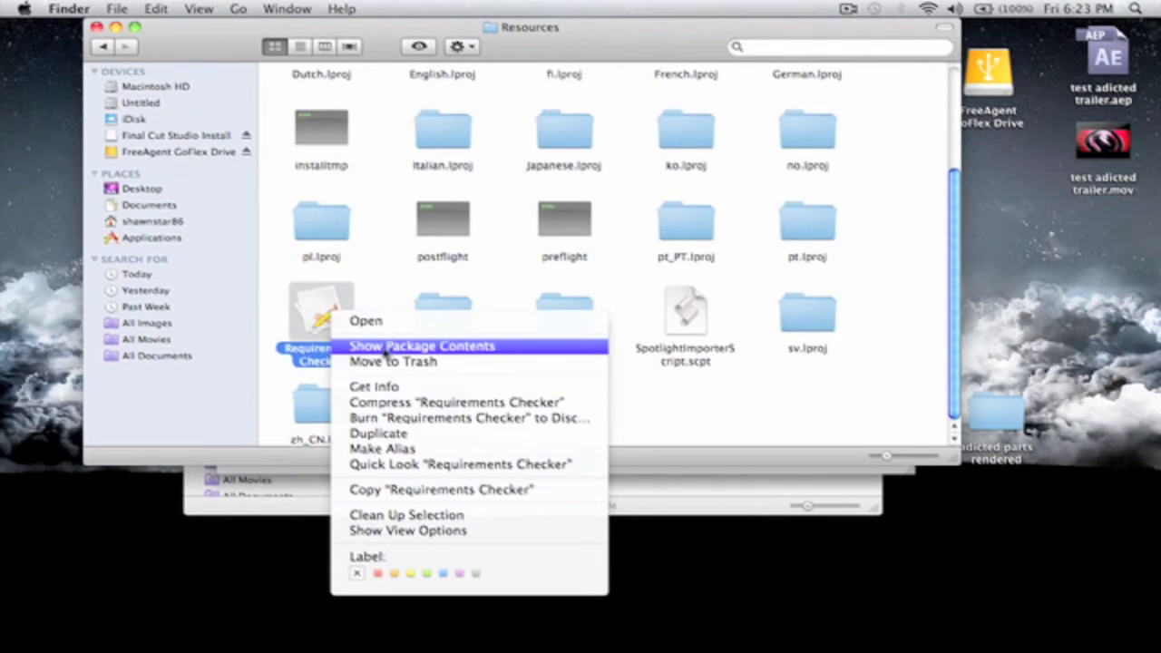
click(468, 348)
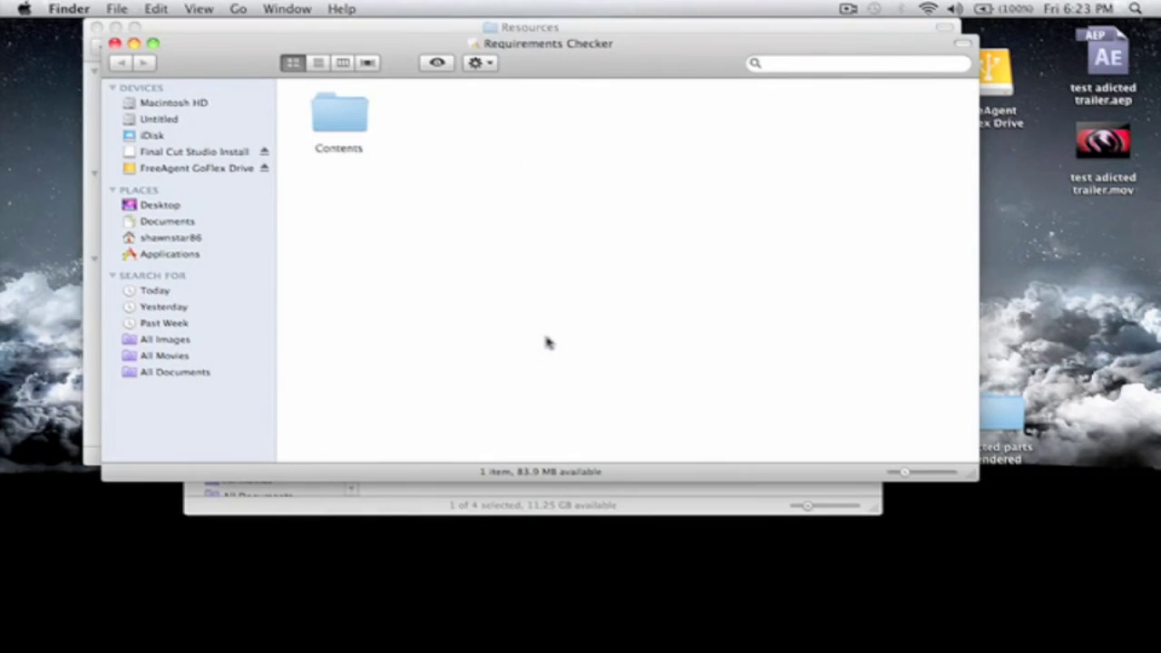
- Open Requirements Checker's Contents/Resources folder and open minsys.plist in TextEdit
double_click(340, 120)
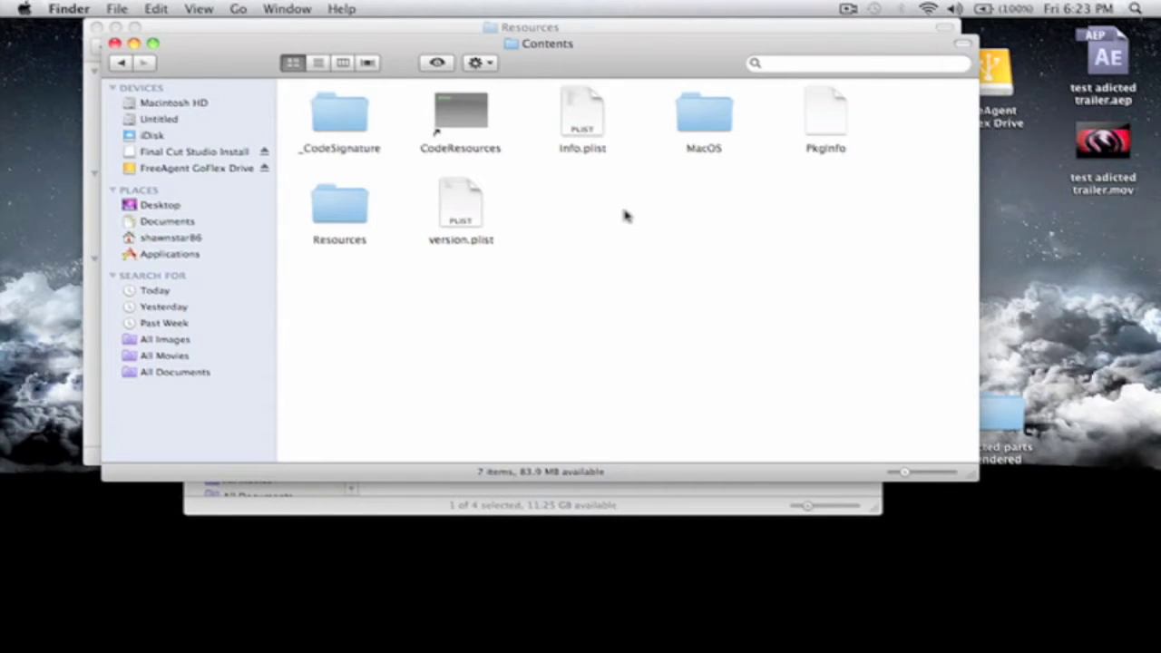
double_click(352, 214)
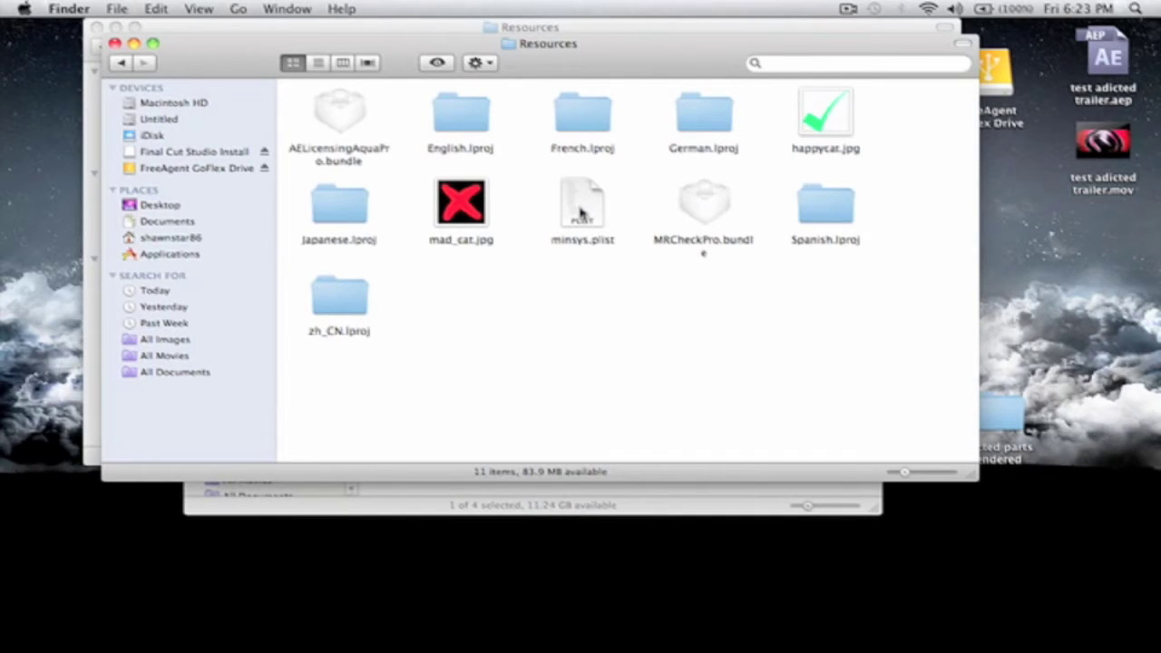
double_click(580, 212)
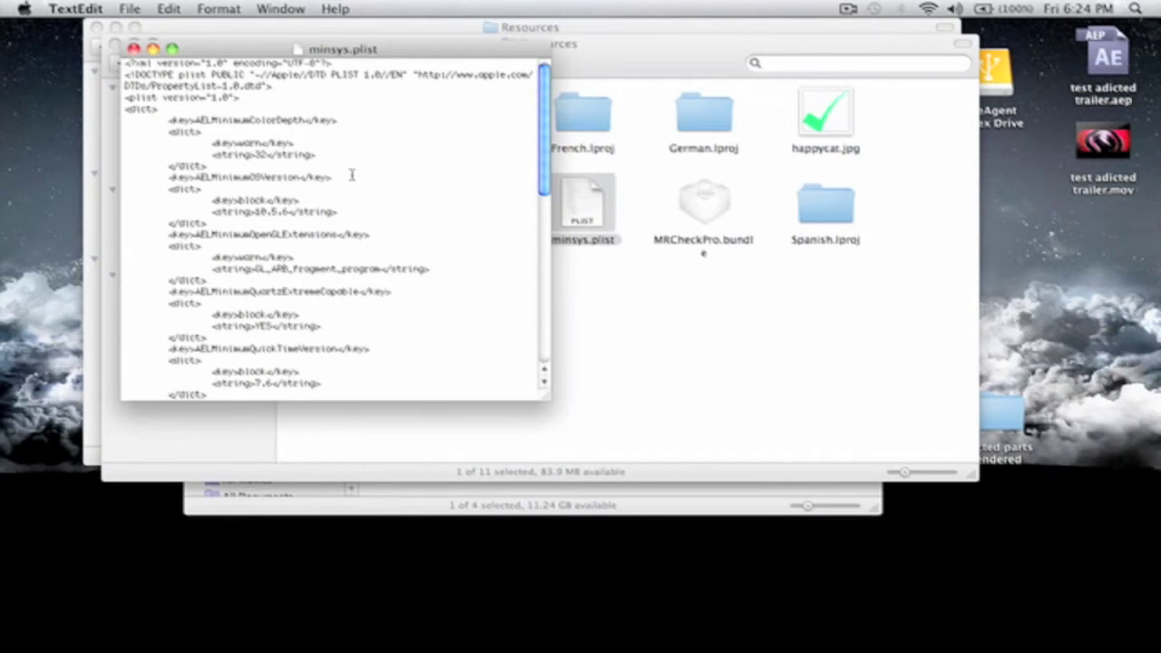
- Change the AELMinimumVRAM block value in minsys.plist to 64
scroll(352, 175, down, 1)
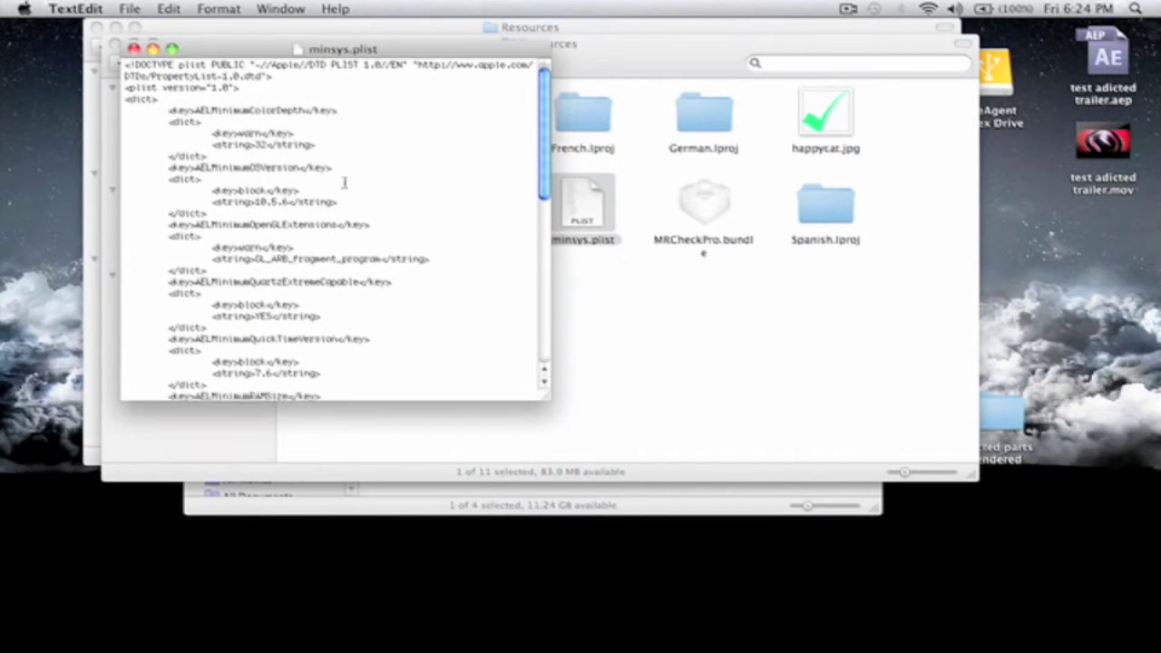
scroll(345, 184, down, 2)
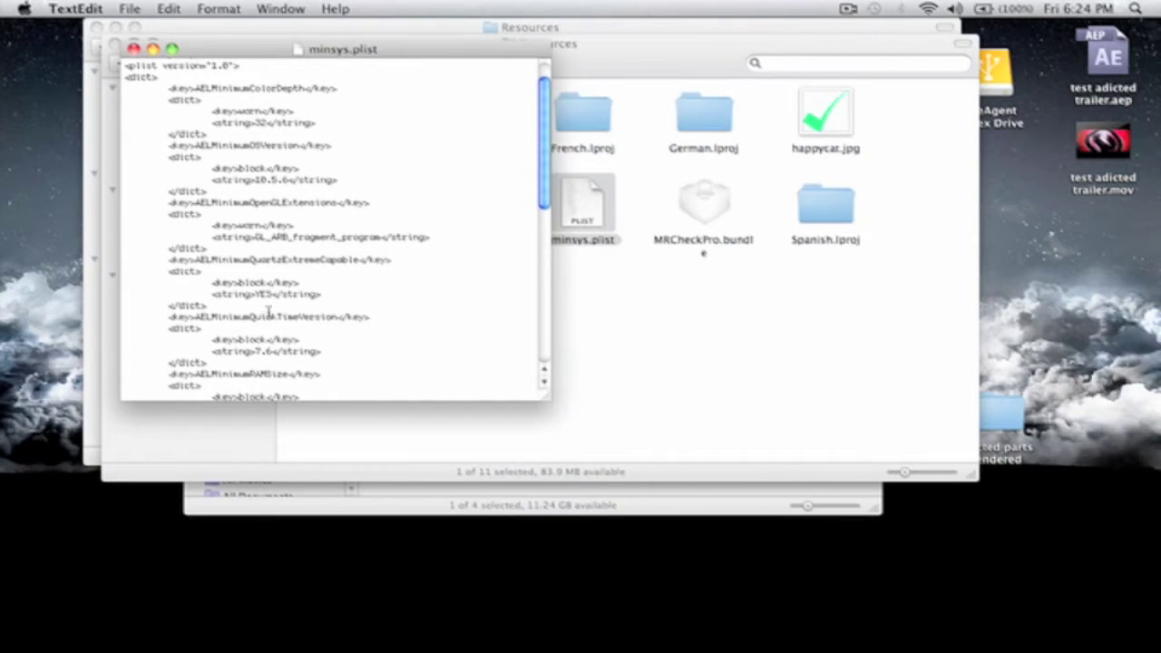
scroll(268, 311, down, 10)
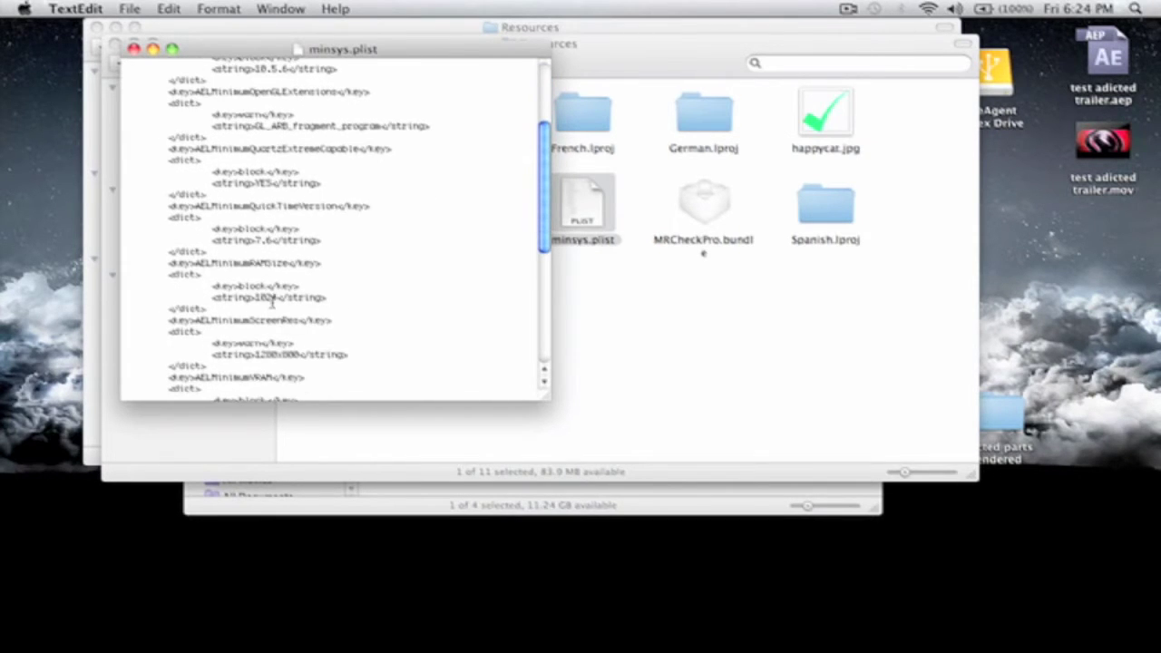
scroll(271, 304, down, 4)
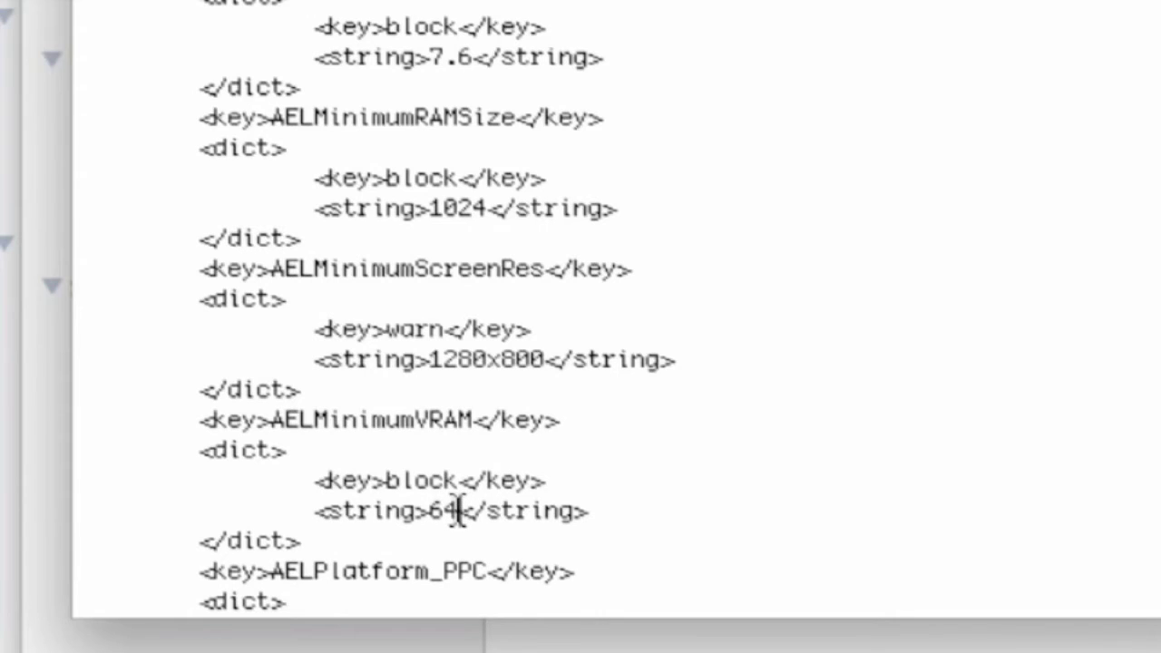
click(460, 510)
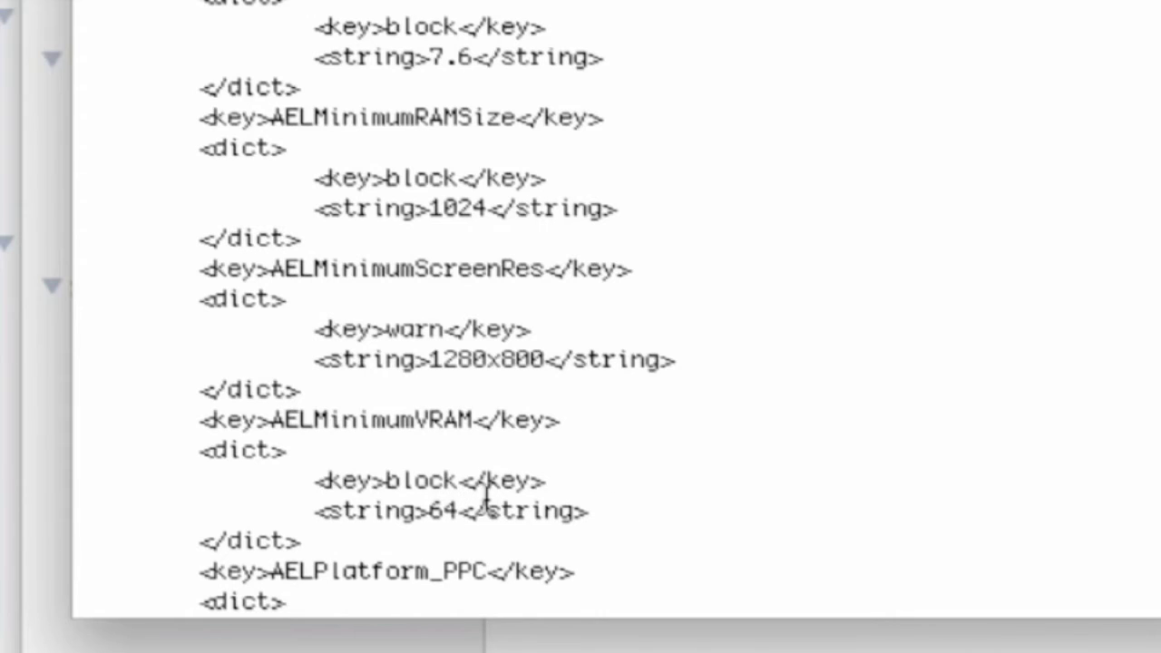
key(BackSpace)
key(BackSpace)
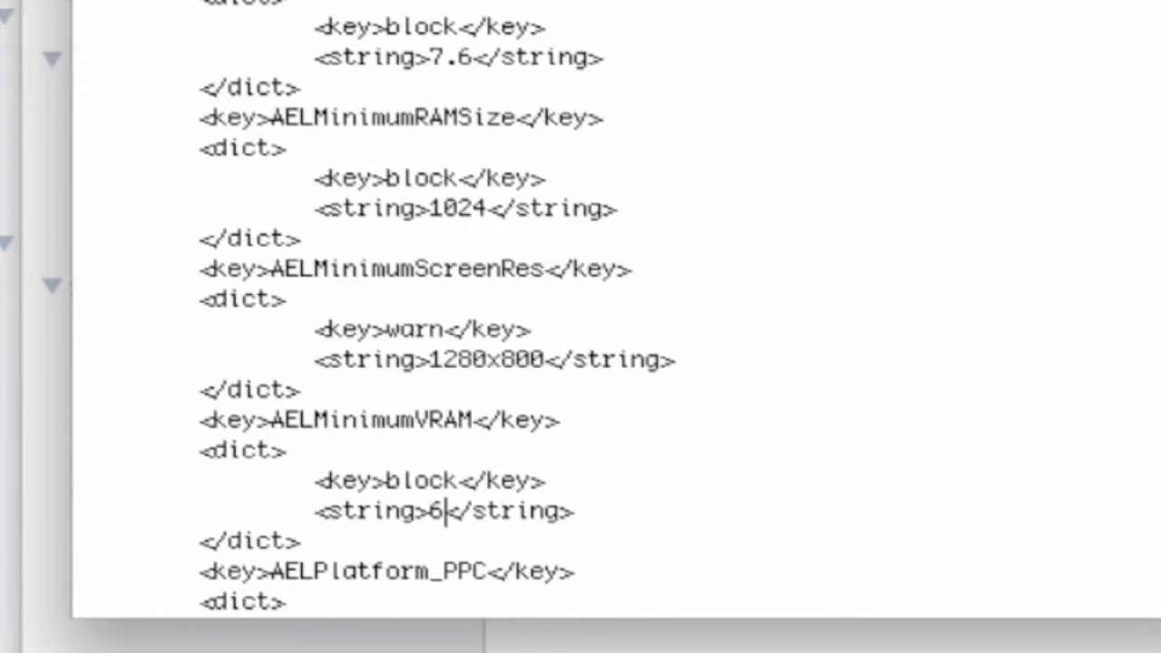
text(4)
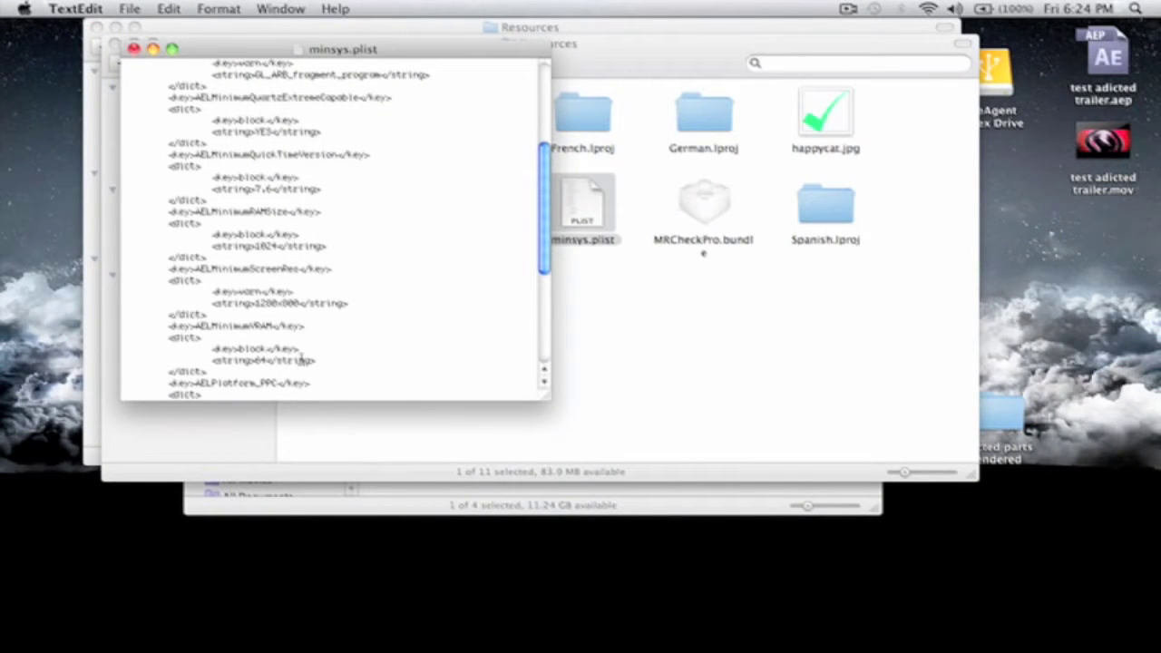
- Save and close minsys.plist, then close both Resources folder windows
click(133, 48)
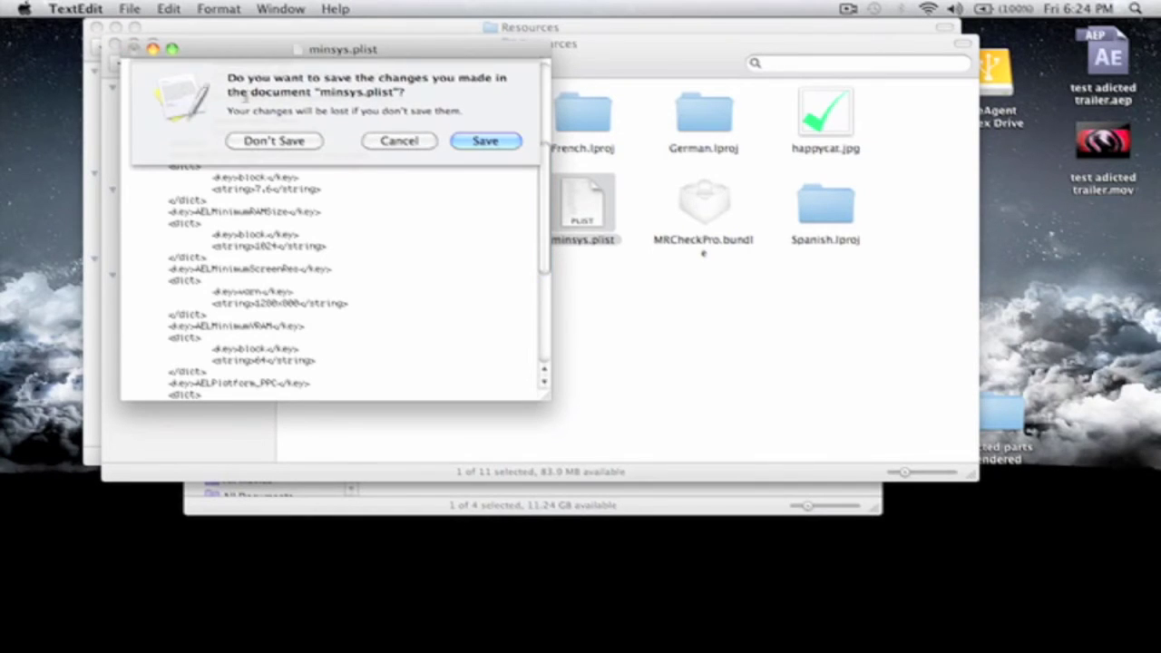
click(301, 143)
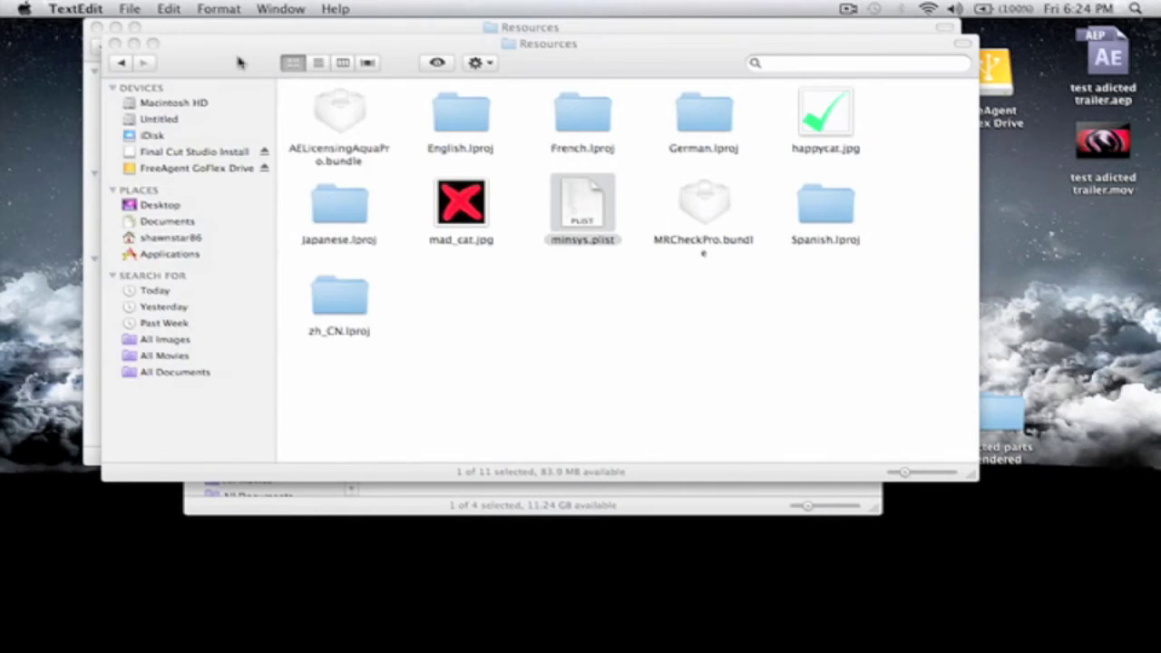
click(114, 46)
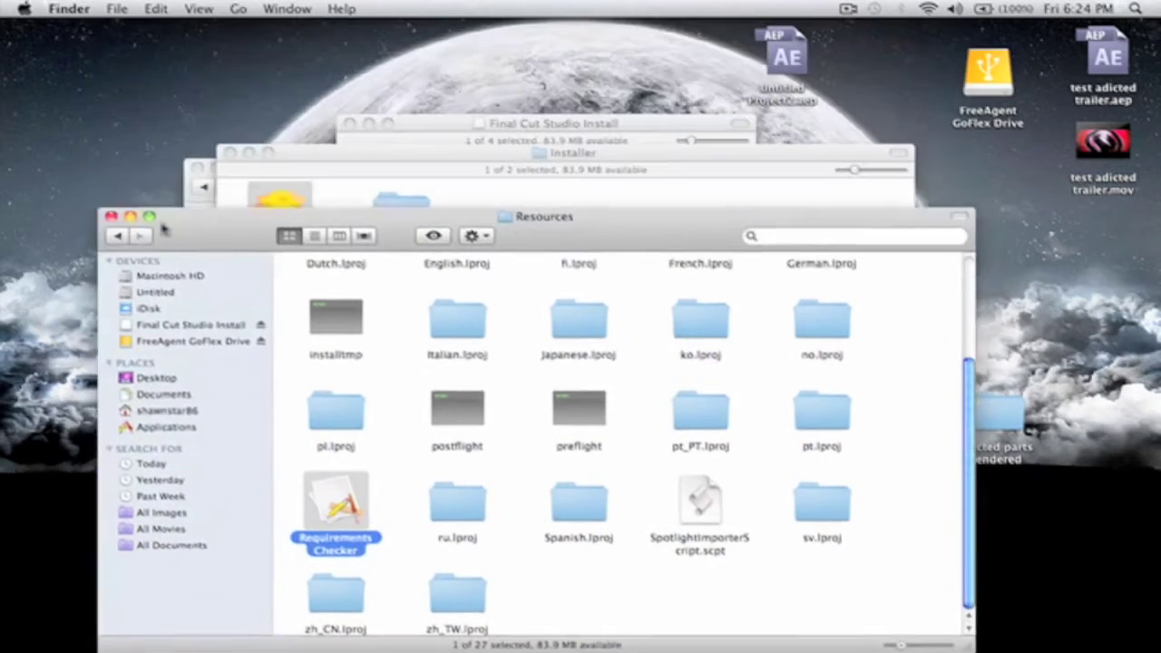
click(110, 216)
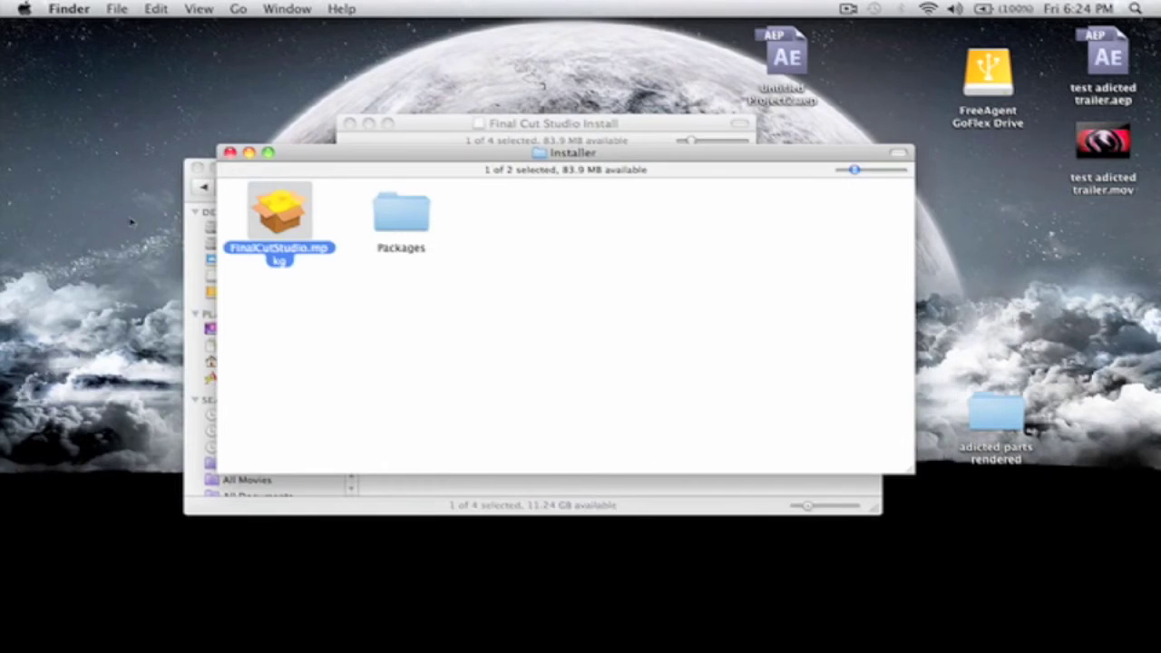
- Close the Installer, Final Cut Studio Install and FCP7 folder windows
click(230, 154)
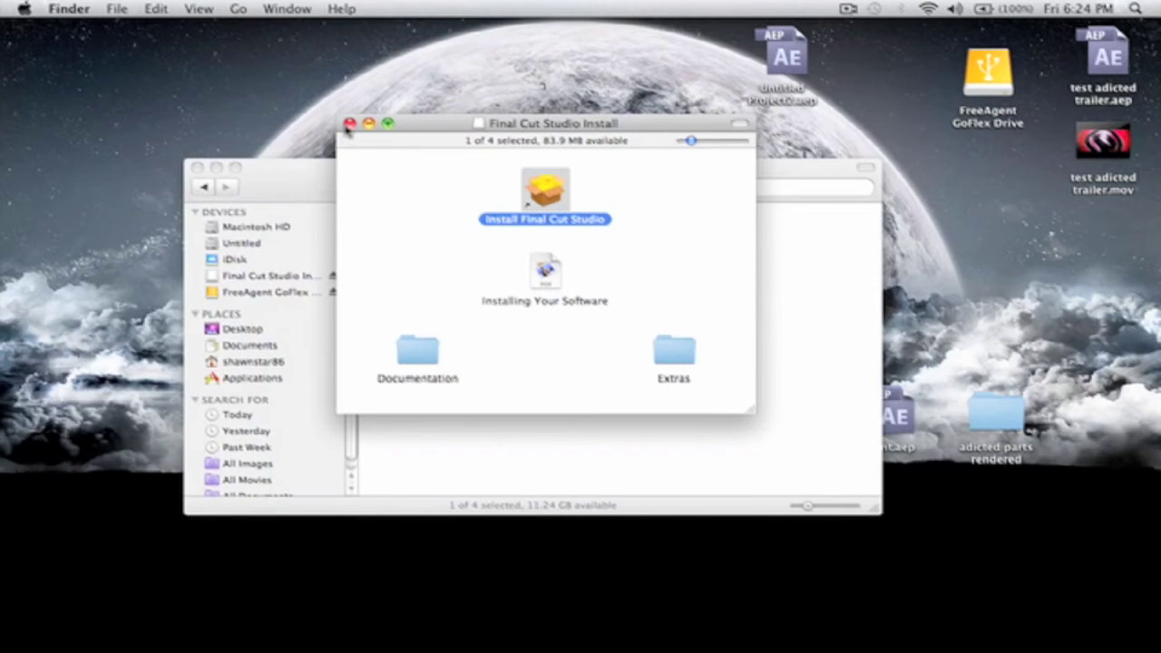
click(349, 124)
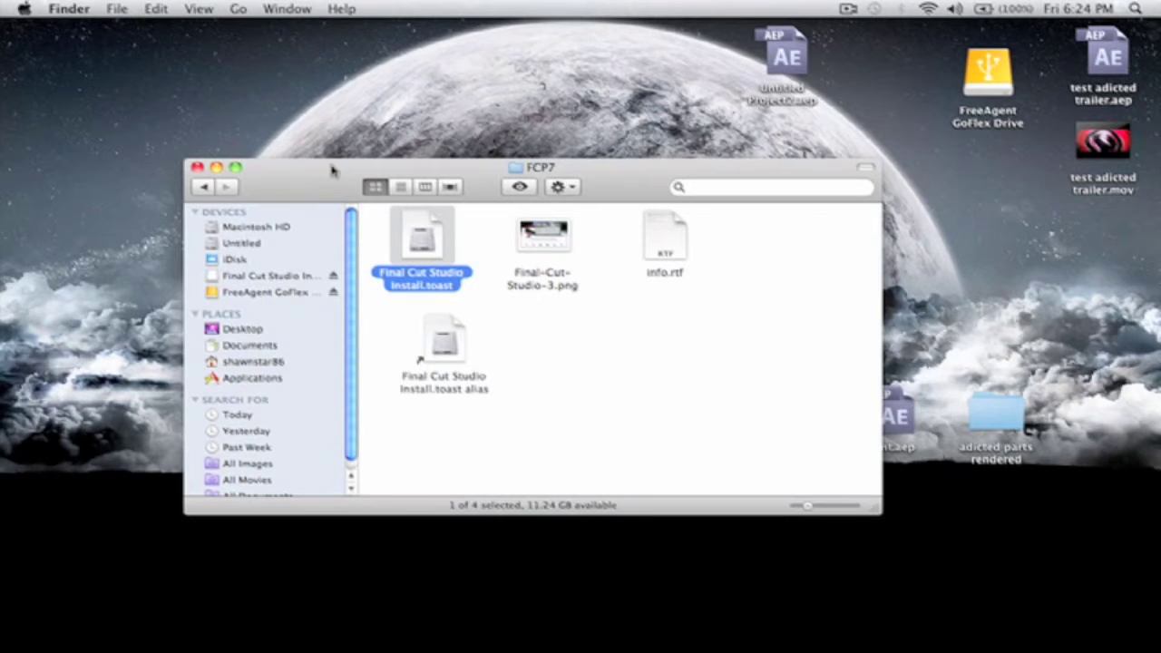
drag(311, 178, 338, 140)
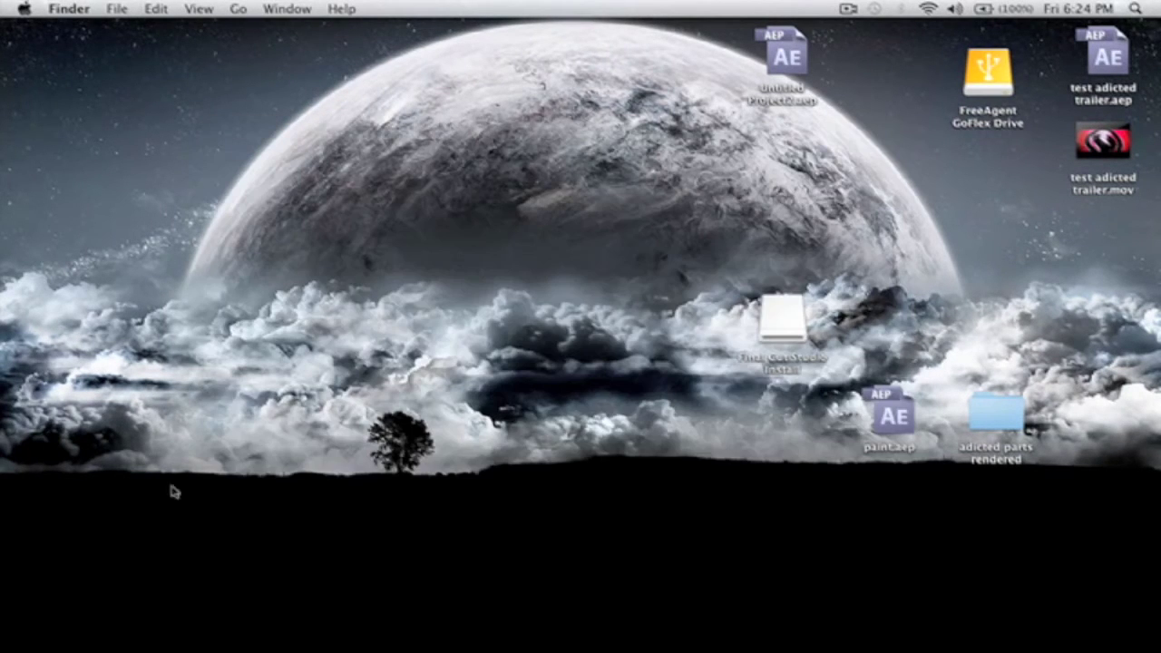
click(224, 129)
- Open a home-folder window and go to the Applications folder
click(52, 620)
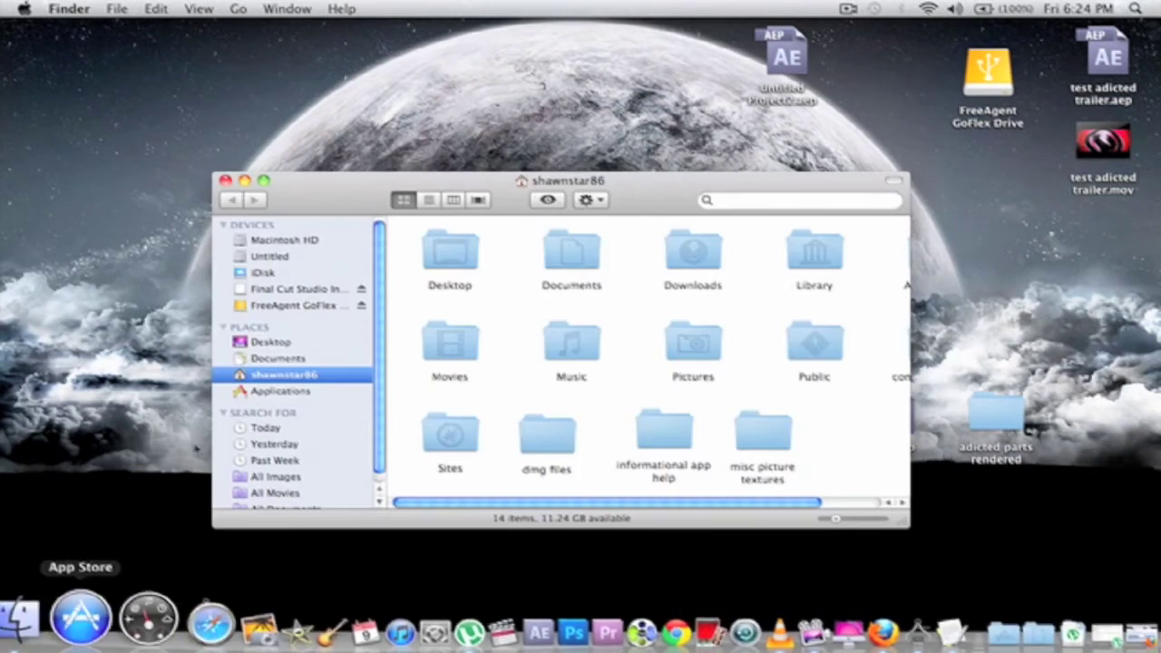
click(277, 392)
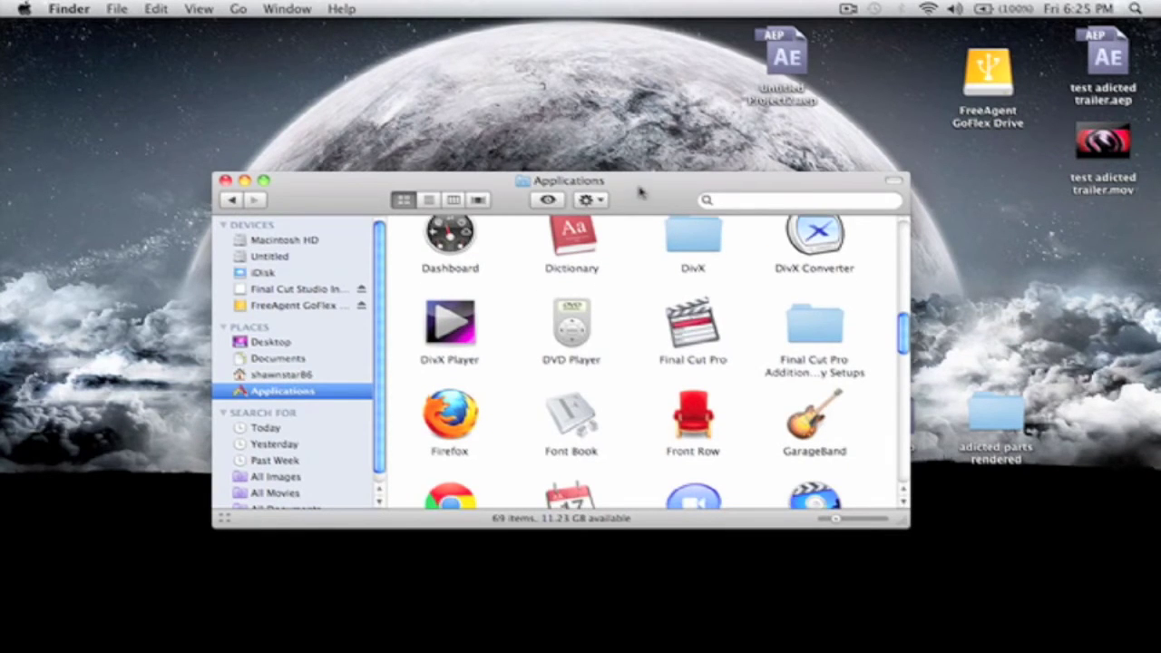
drag(640, 191, 613, 131)
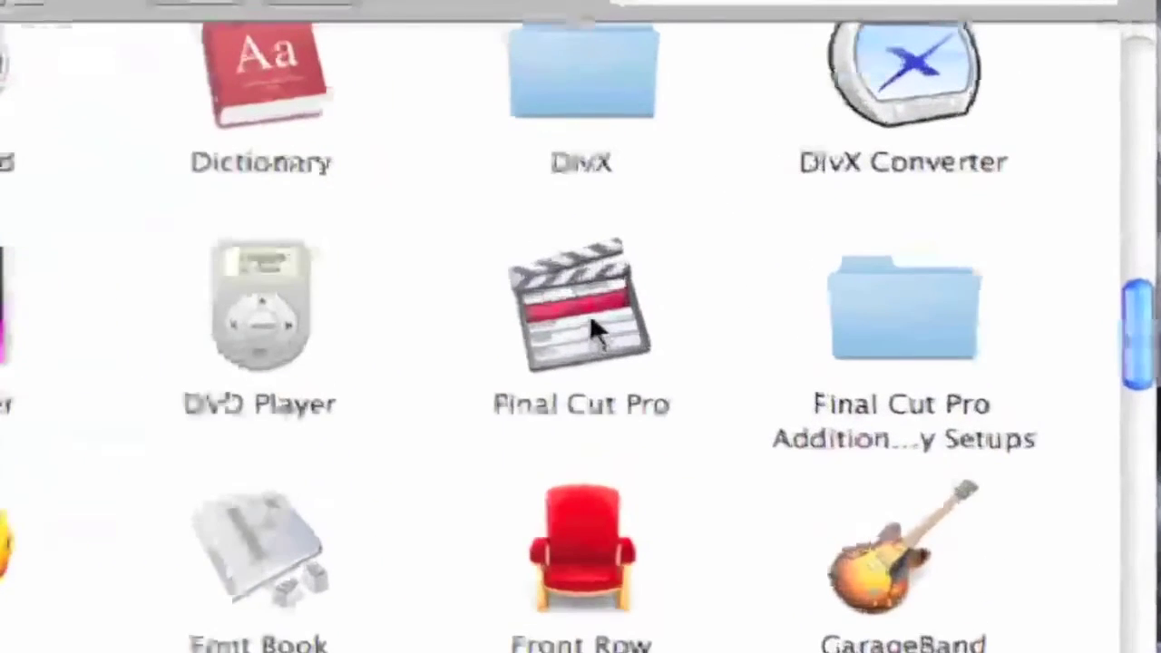
- Show Final Cut Pro's package contents and open its Contents/Resources folder to find minsys.plist
right_click(654, 273)
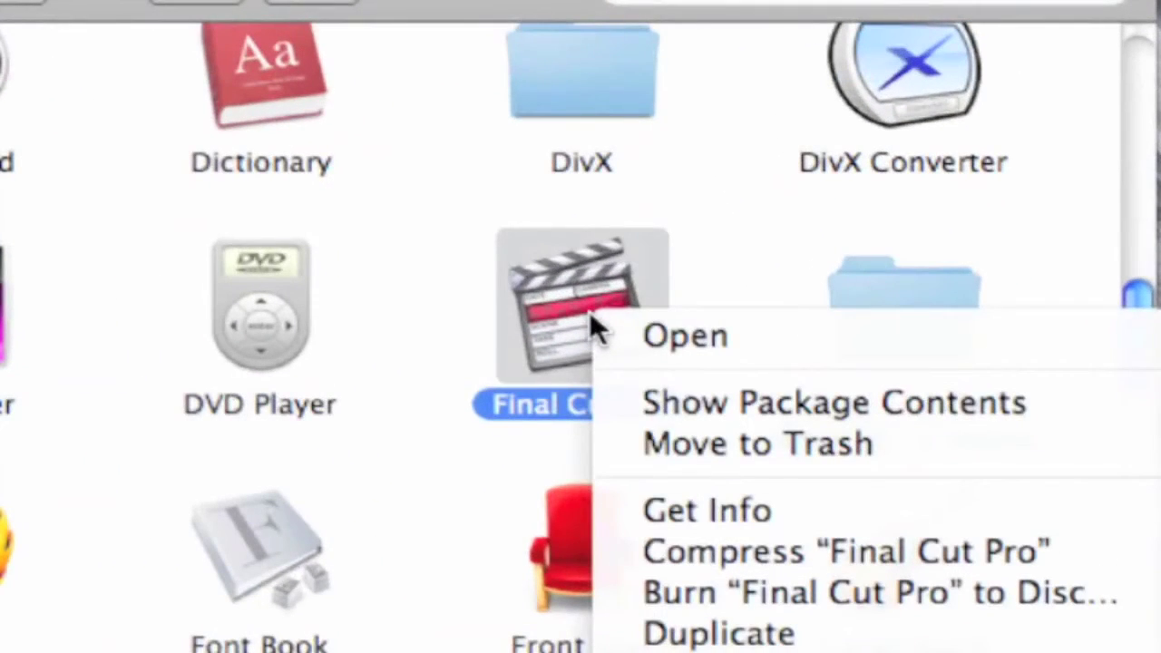
click(709, 410)
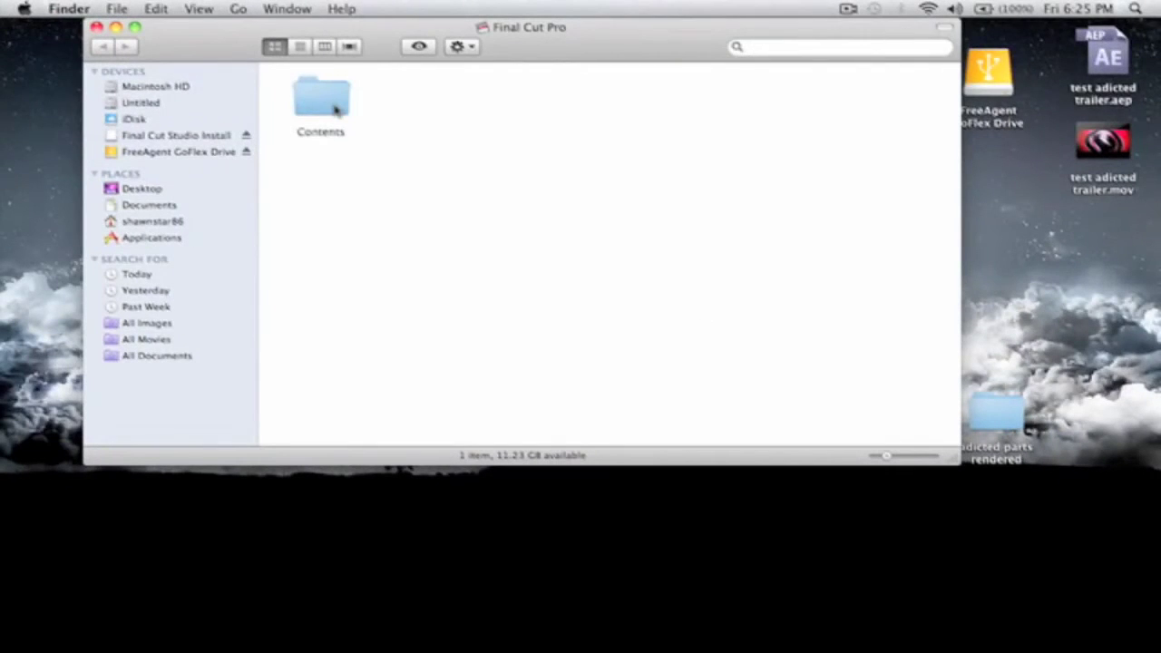
double_click(336, 109)
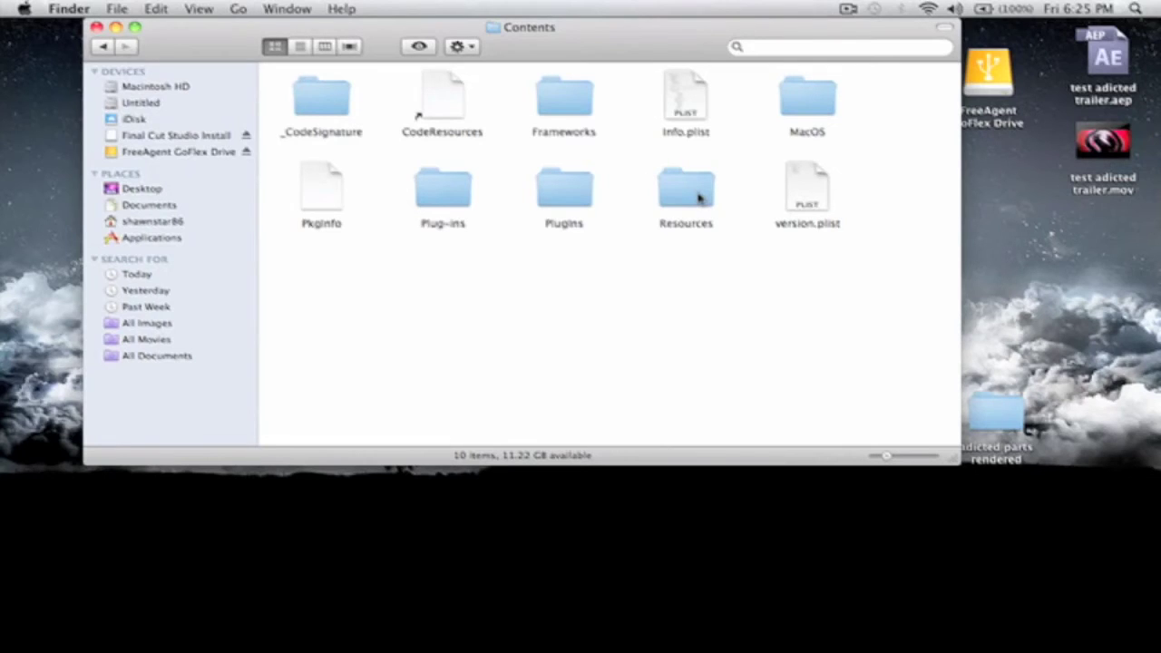
double_click(695, 198)
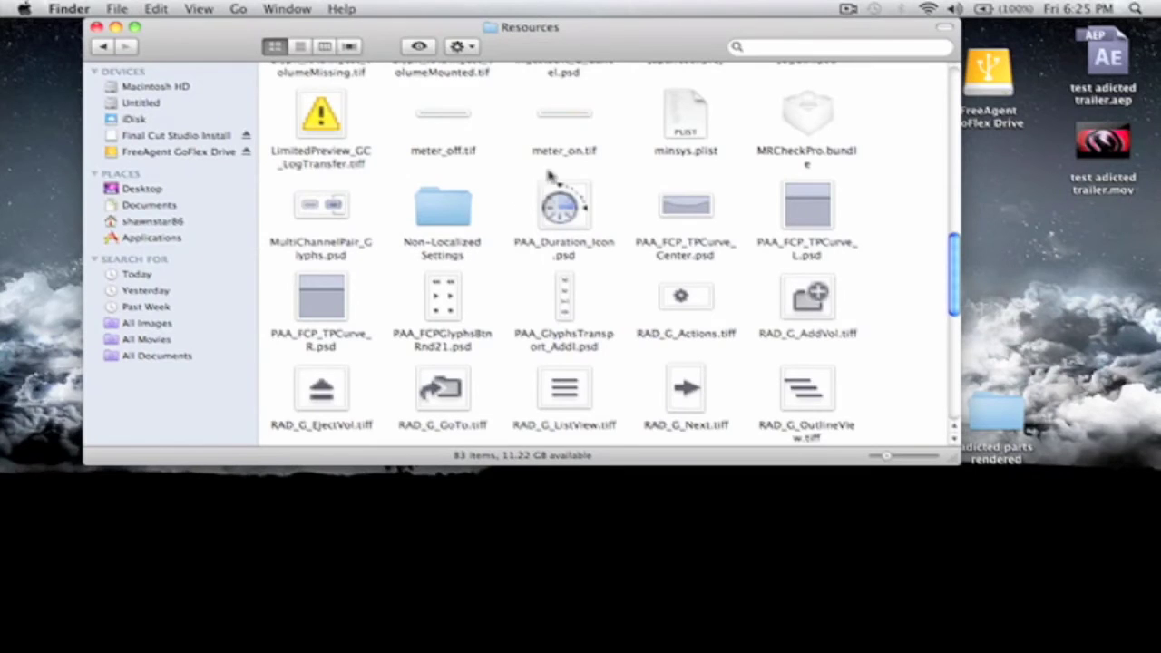
scroll(724, 168, up, 3)
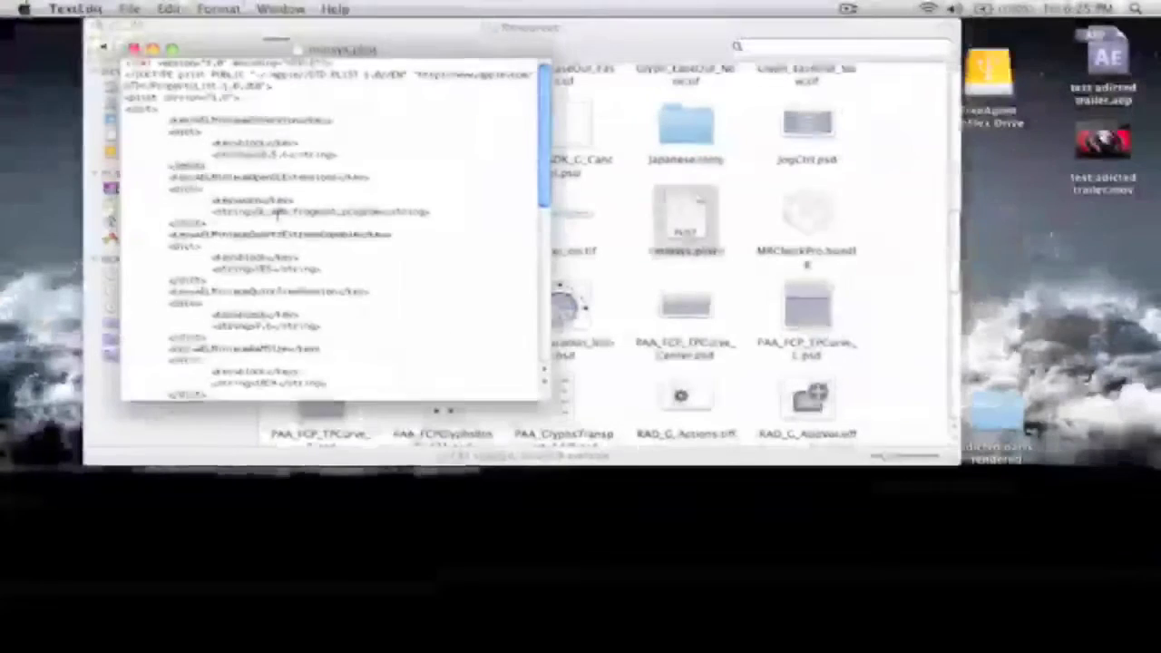
- Verify AELMinimumVRAM reads 64, then close minsys.plist and the Resources and Applications windows
scroll(278, 218, down, 5)
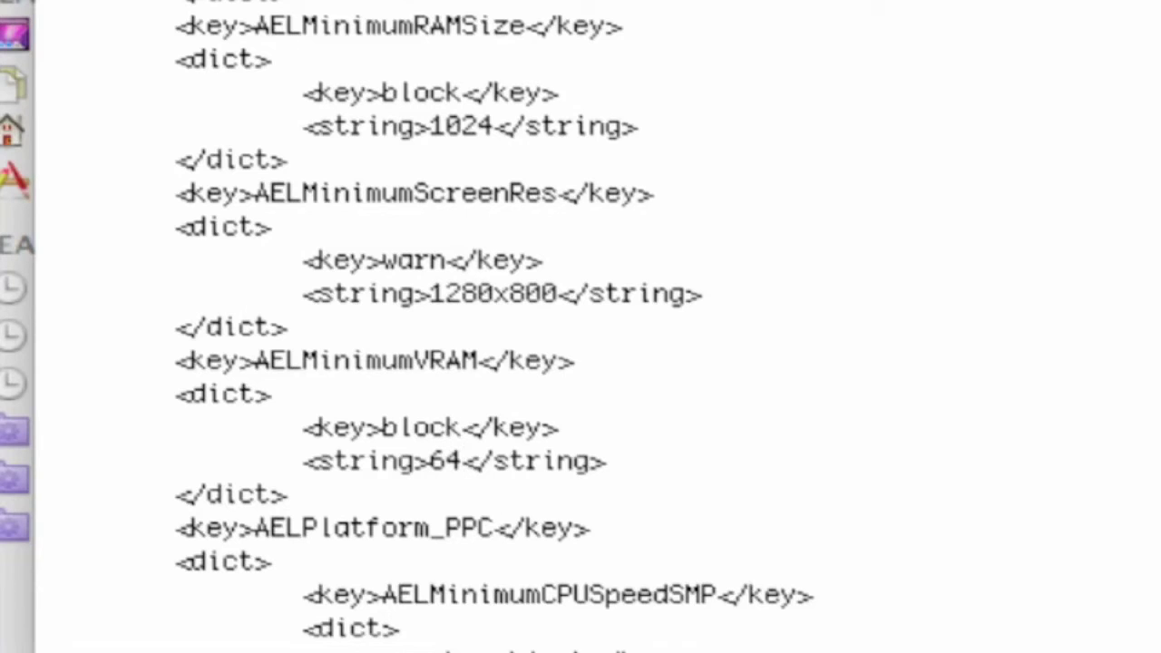
click(134, 54)
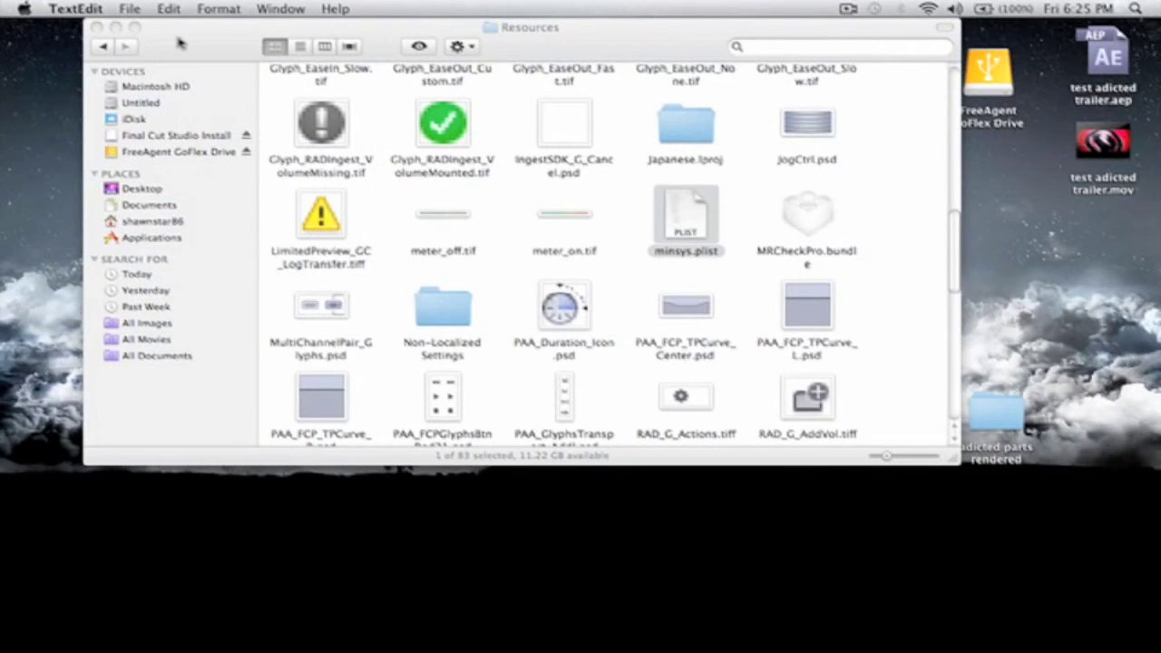
click(96, 28)
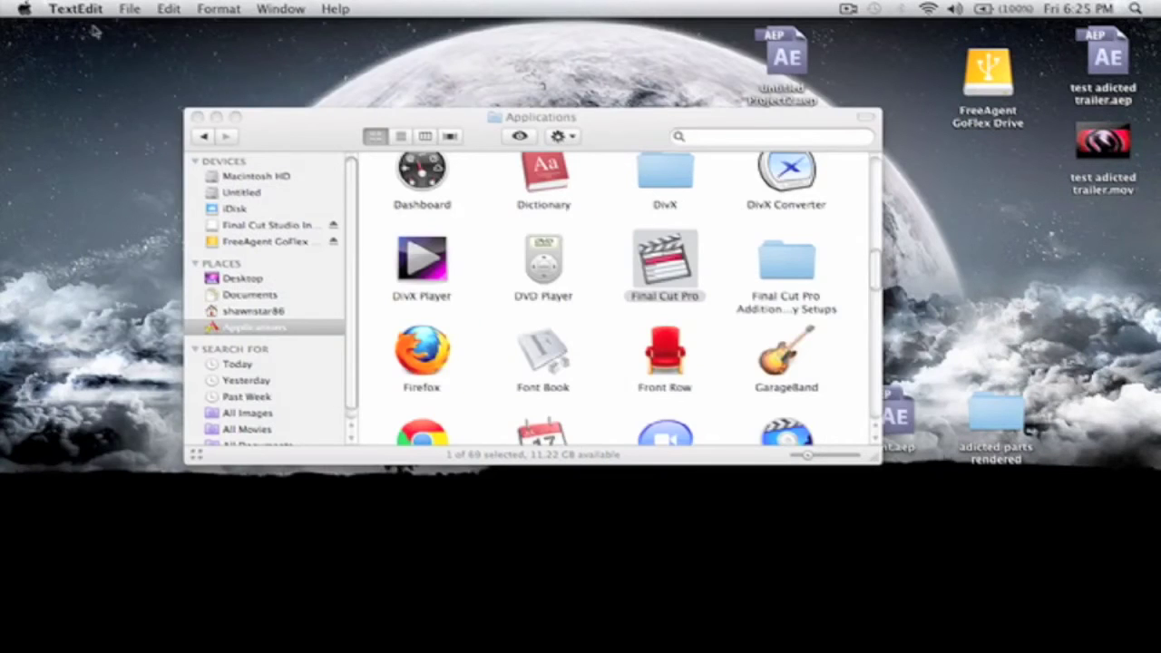
click(200, 119)
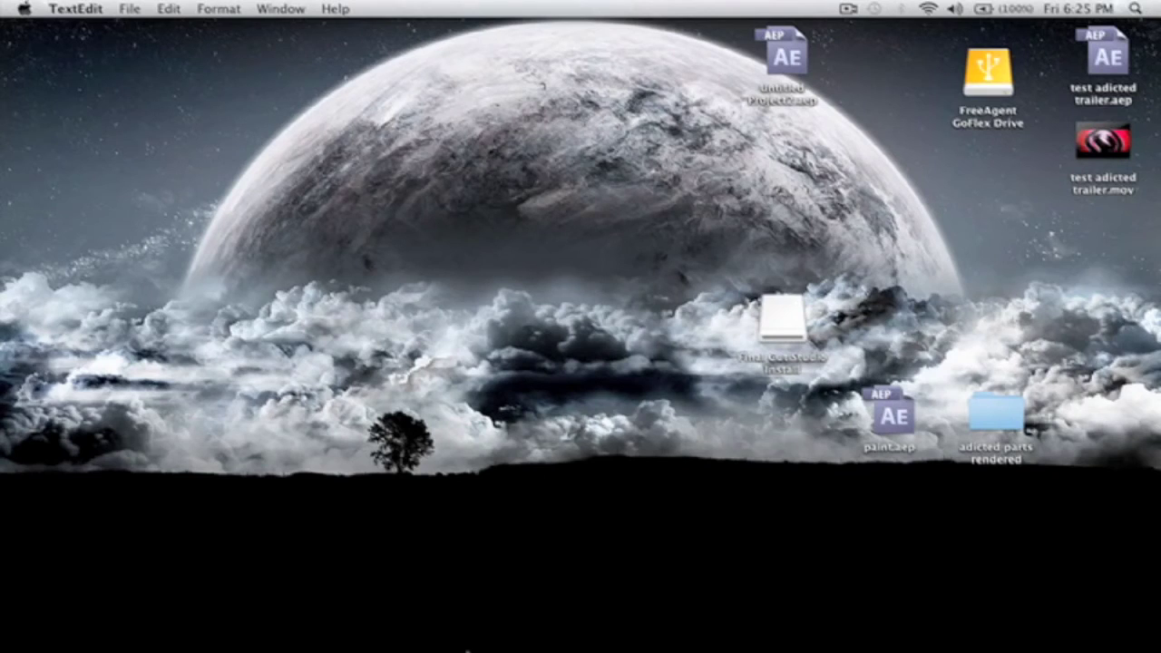
- Import the clip '@ stones zoom out.mov' via File > Import > Files
mouse_move(463, 649)
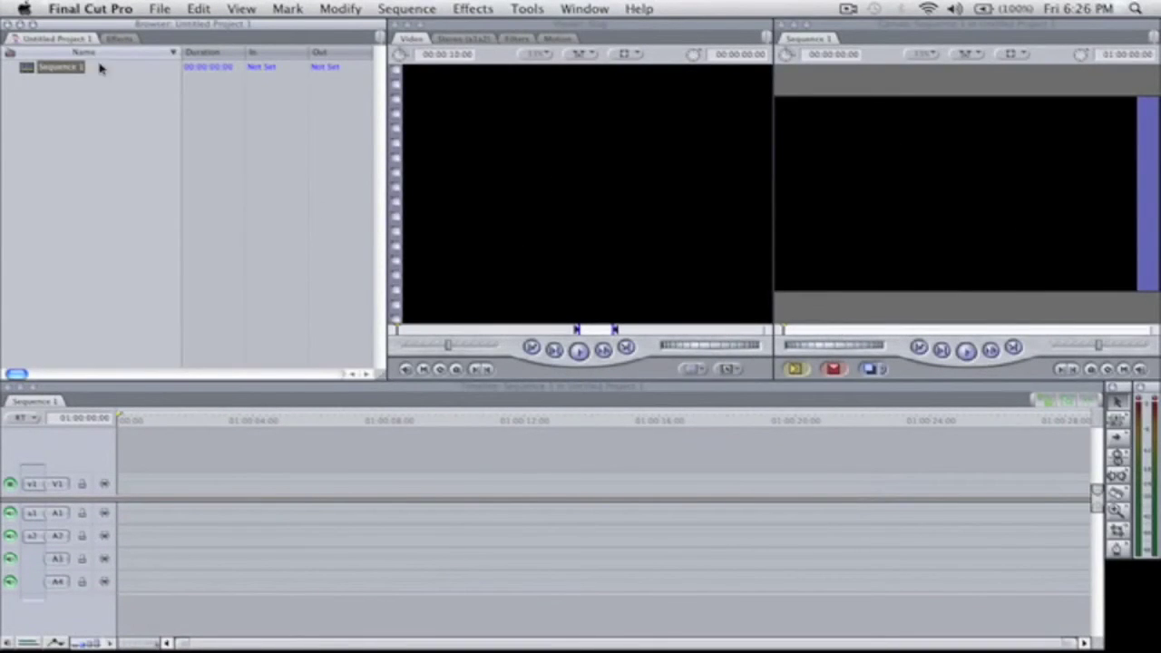
click(159, 9)
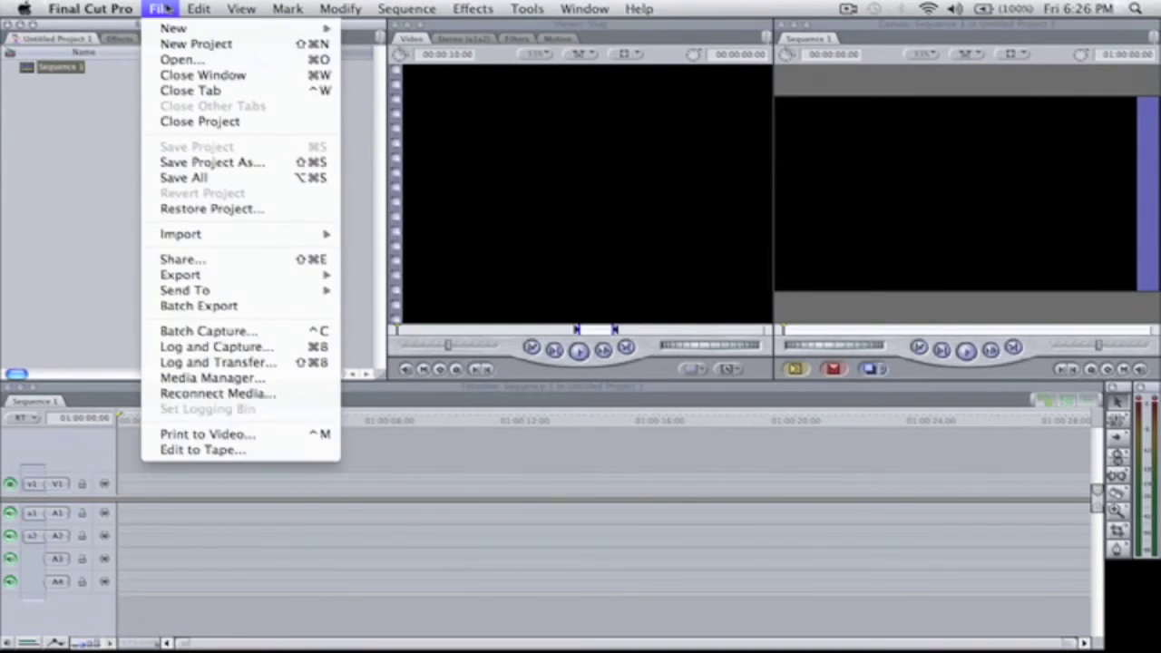
mouse_move(184, 234)
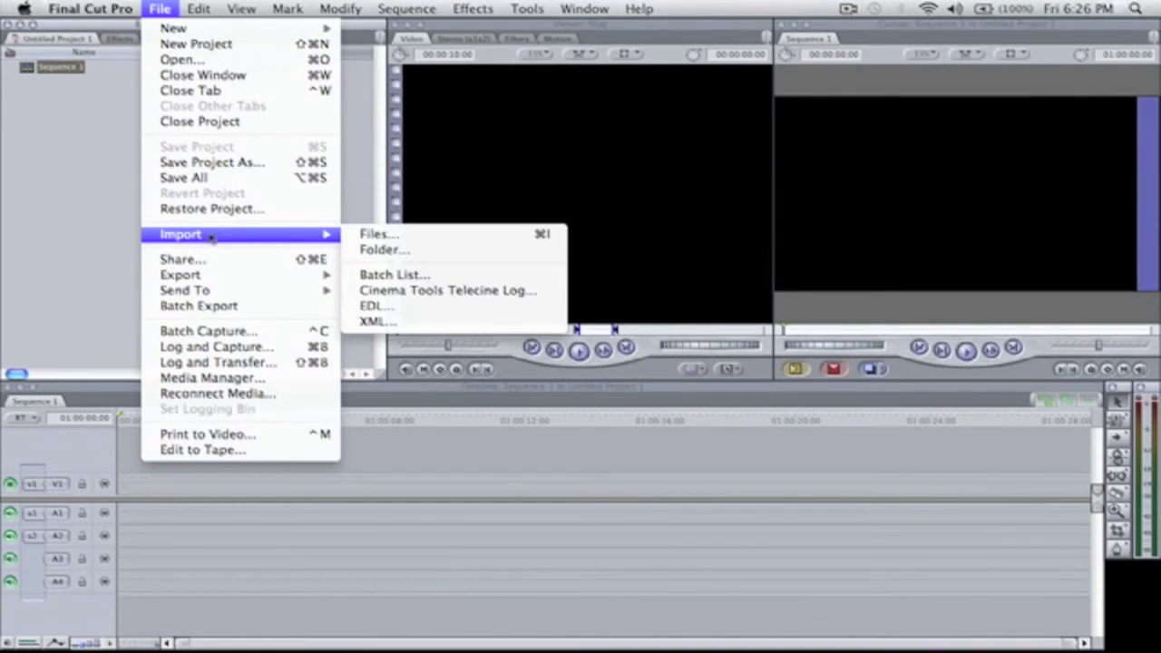
click(372, 238)
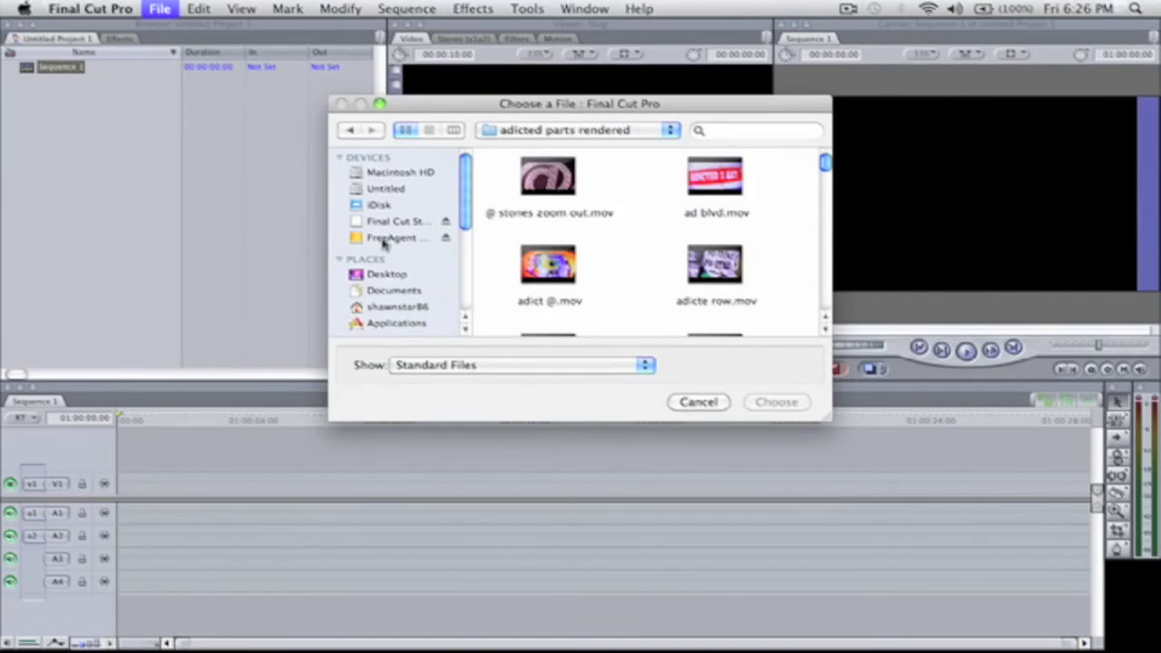
click(541, 184)
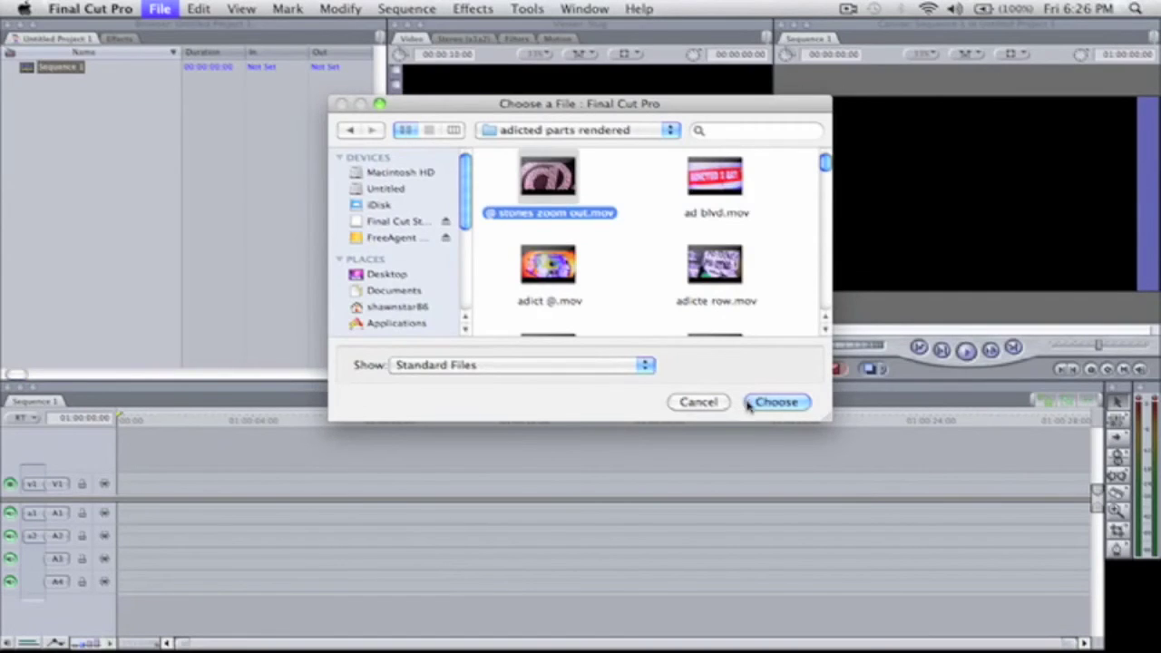
click(773, 402)
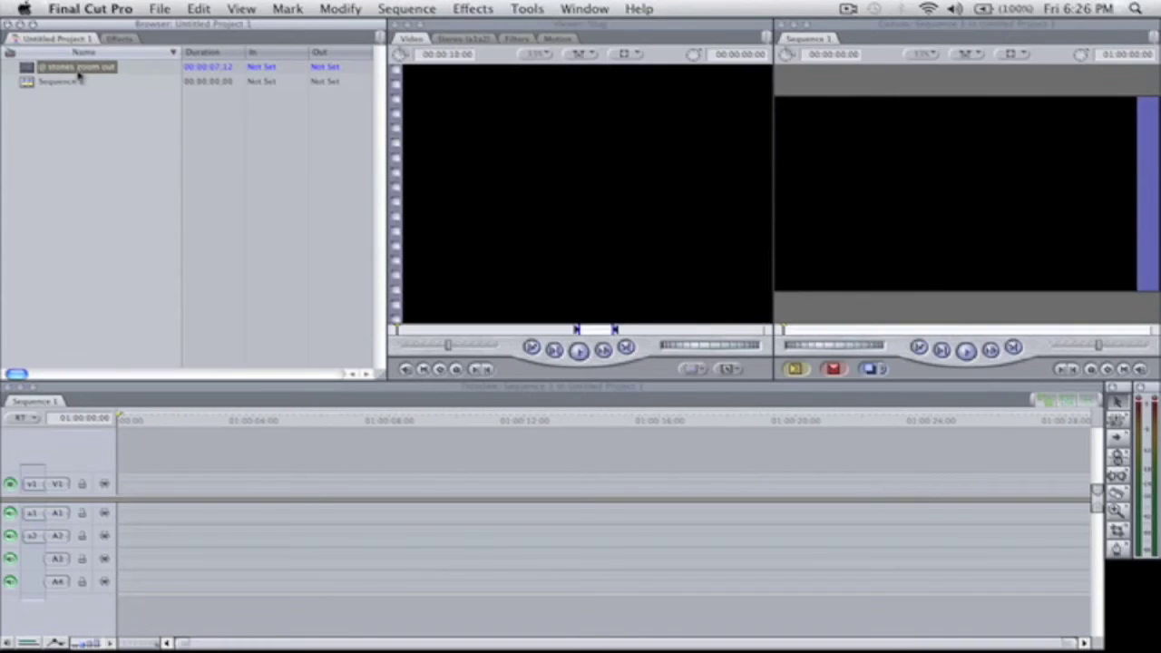
- Drop the '@ stones zoom out' clip onto V1 and let Sequence 1's settings match the clip
click(158, 76)
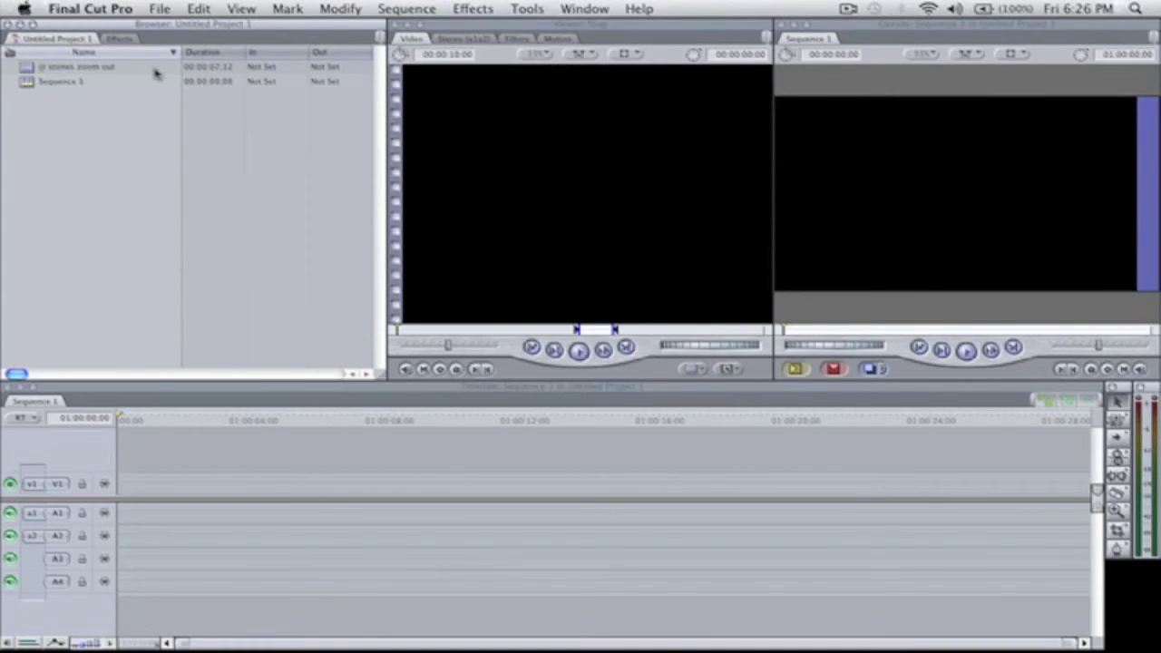
click(93, 72)
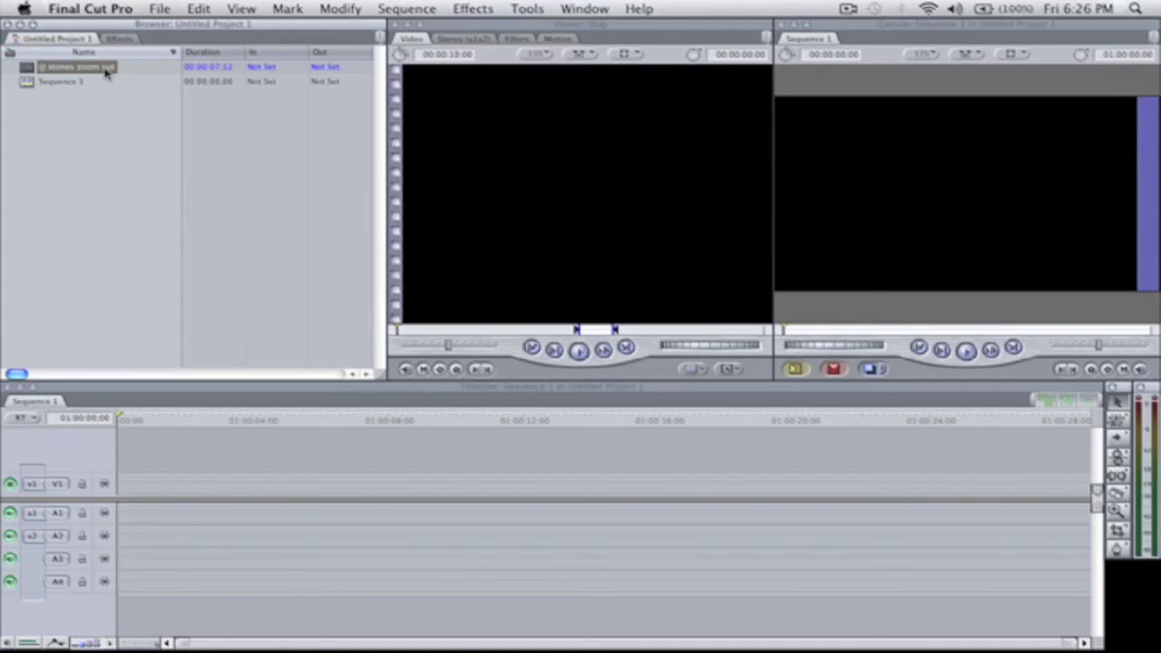
drag(105, 73, 161, 481)
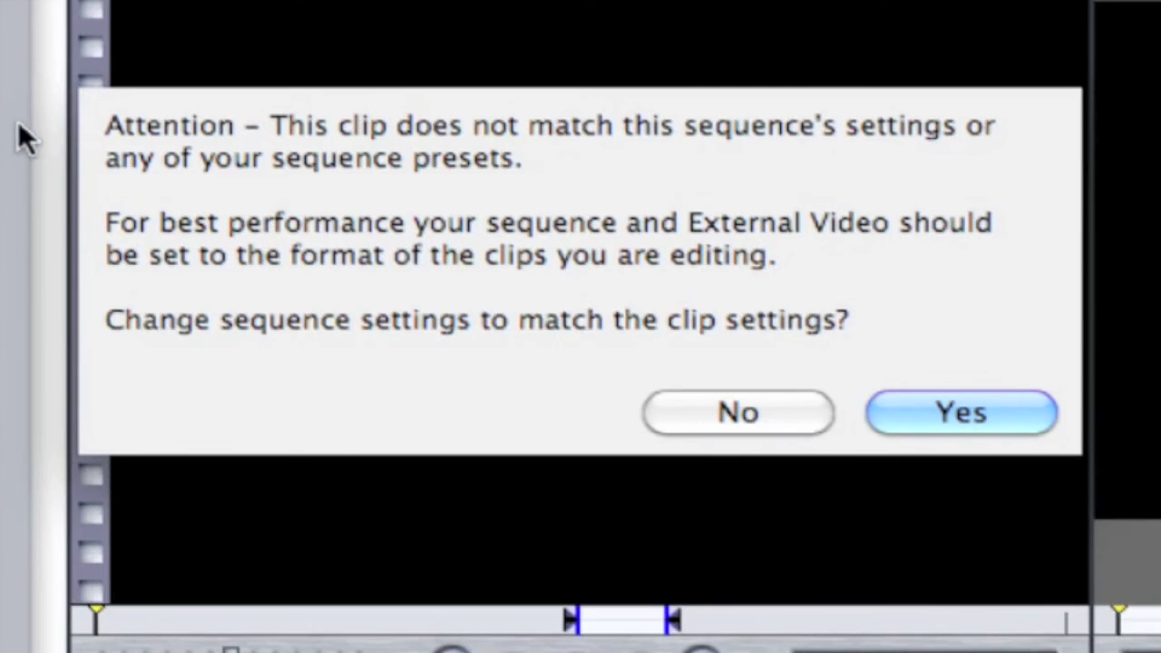
click(937, 401)
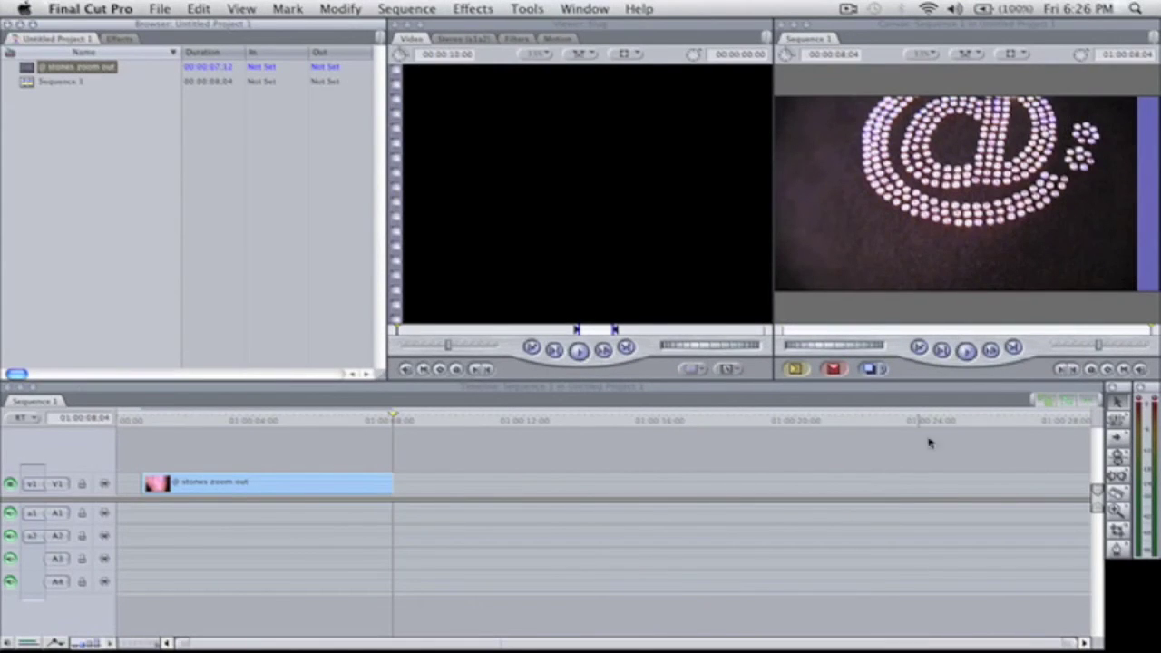
click(965, 351)
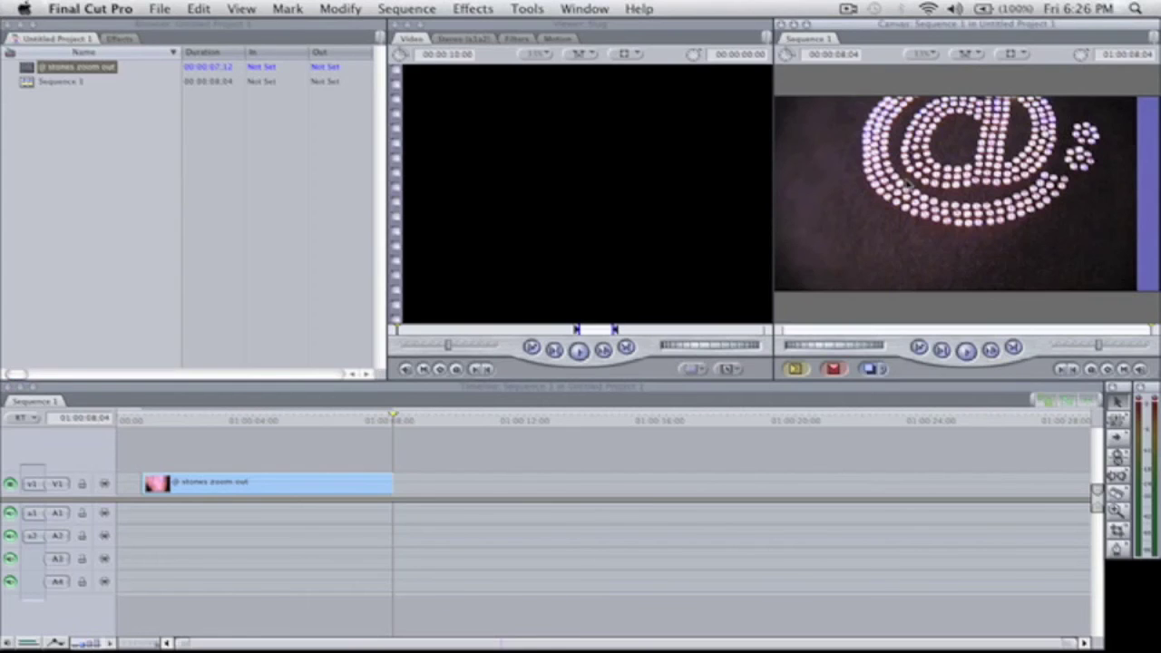
- Slide the V1 clip to the sequence start, then play Sequence 1 from the beginning
click(215, 483)
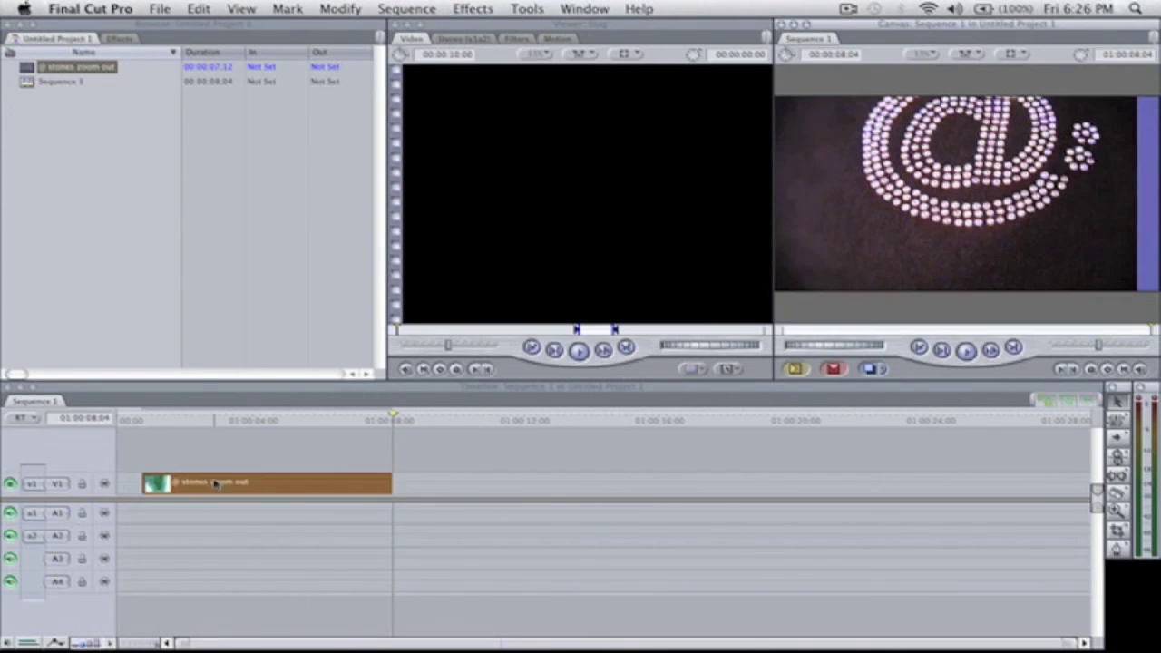
drag(215, 483, 191, 484)
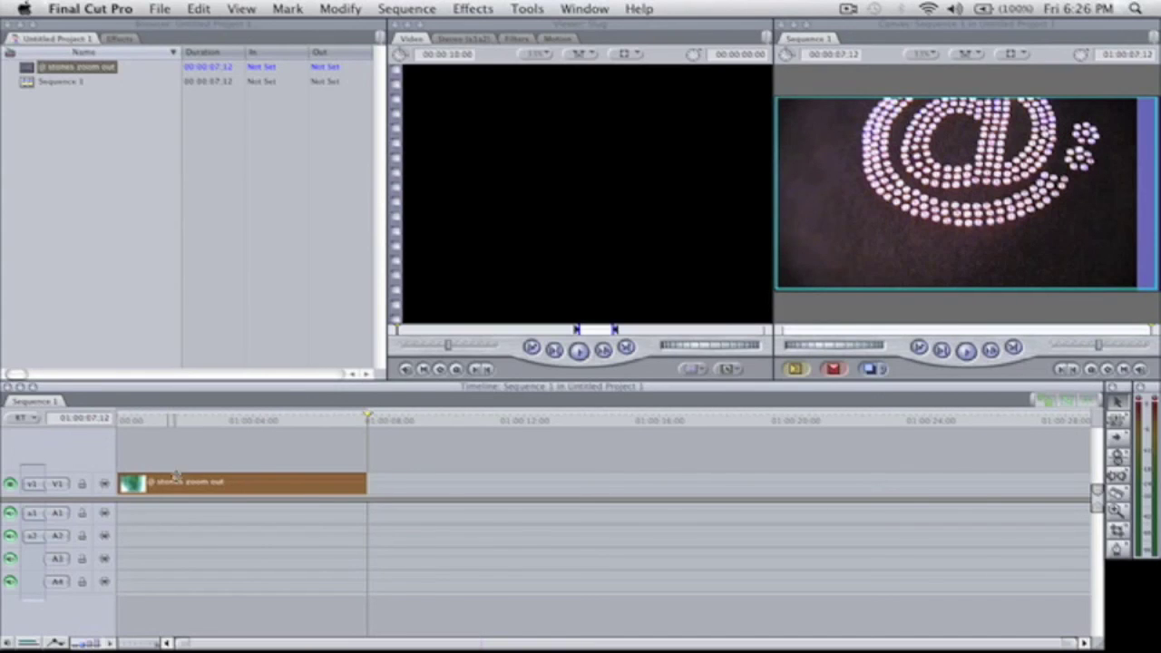
click(125, 420)
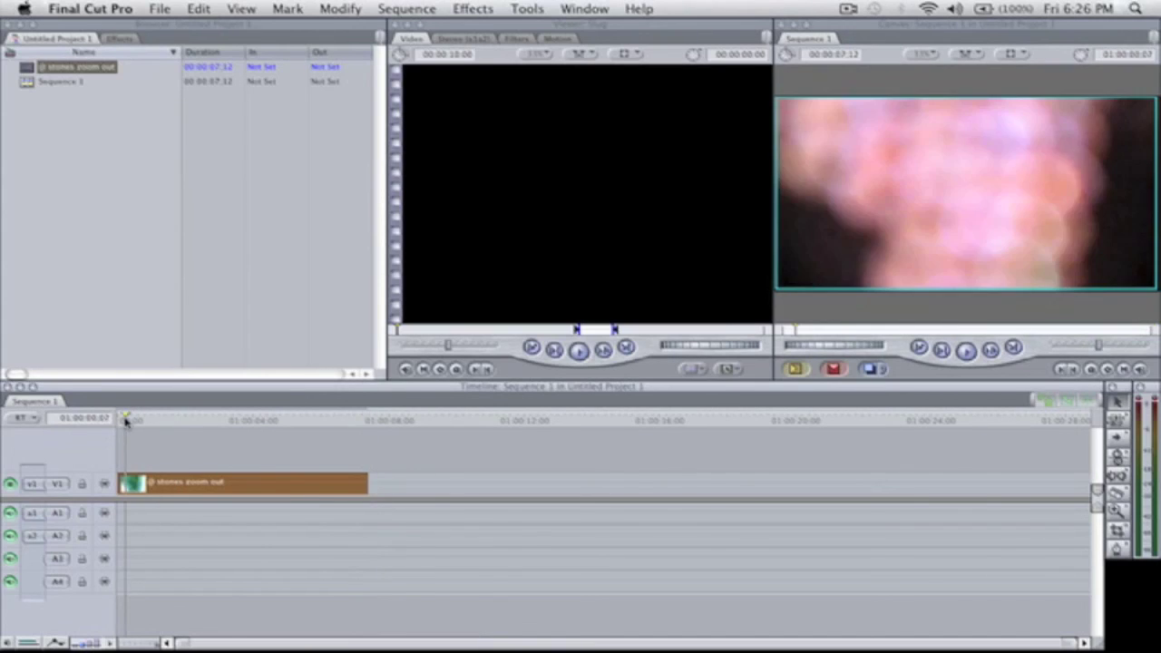
key(Home)
click(974, 358)
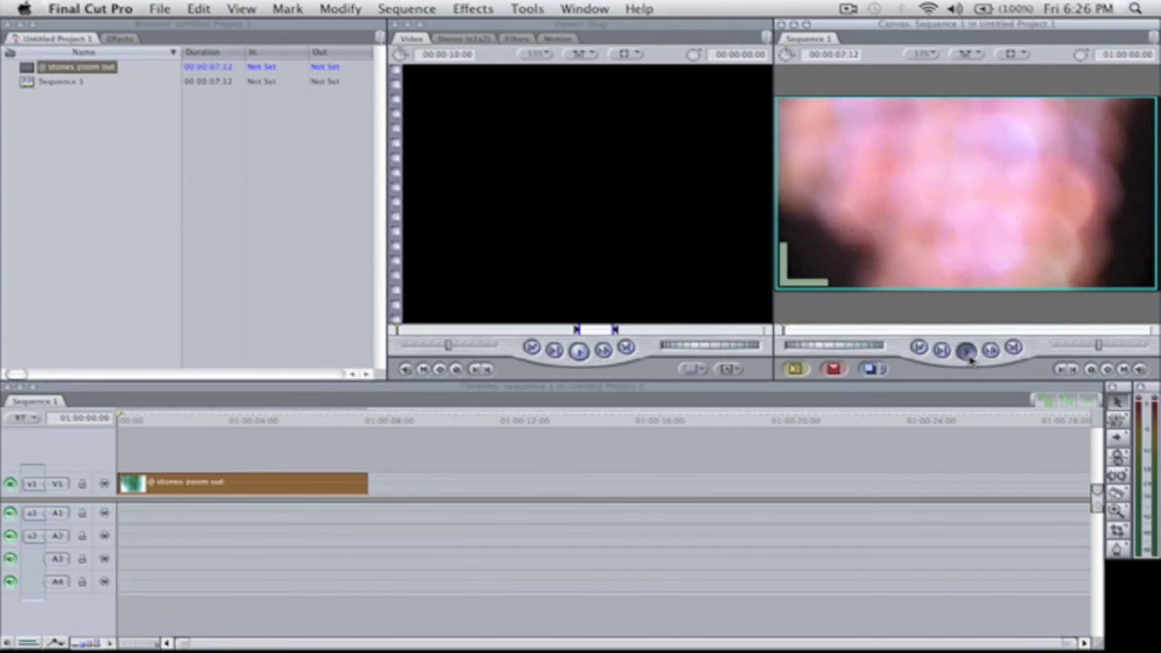